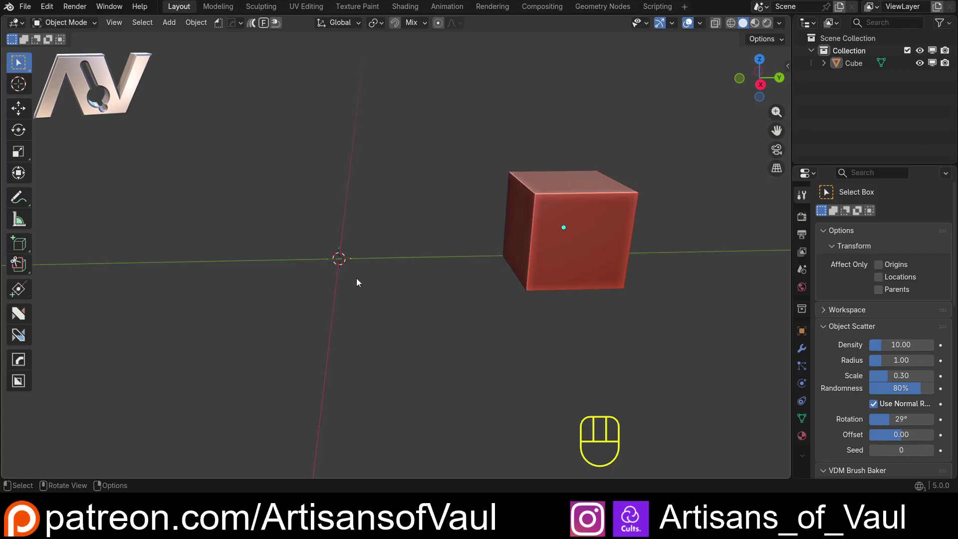
# - Open the Preferences and search the available extensions for "view"
pyautogui.moveTo(355, 269); pyautogui.dragTo(386, 276, button='middle')
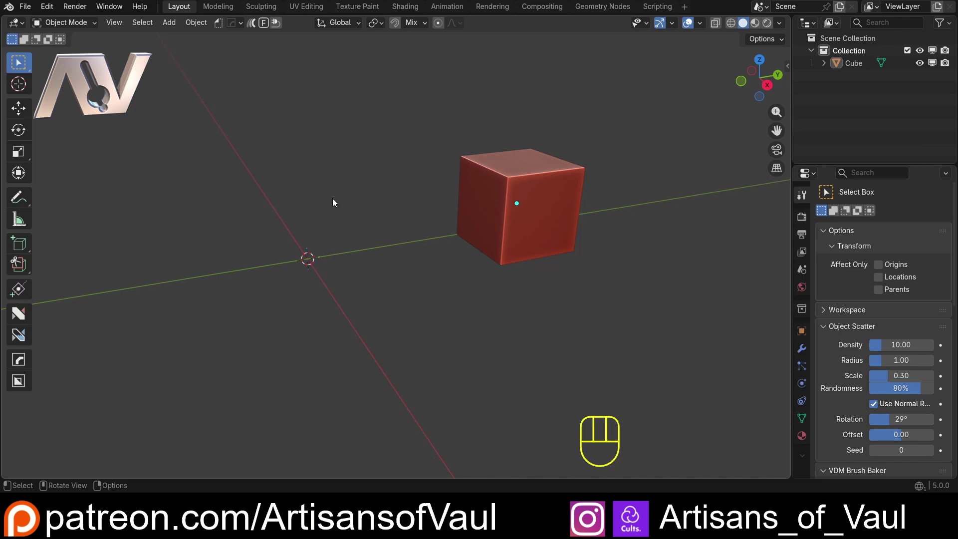
pyautogui.click(47, 7)
pyautogui.click(73, 167)
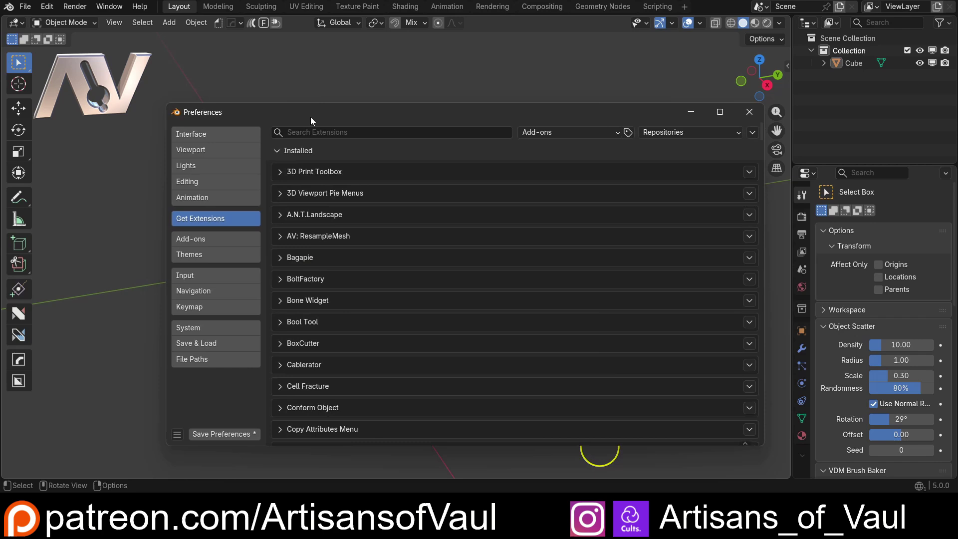
pyautogui.click(352, 141)
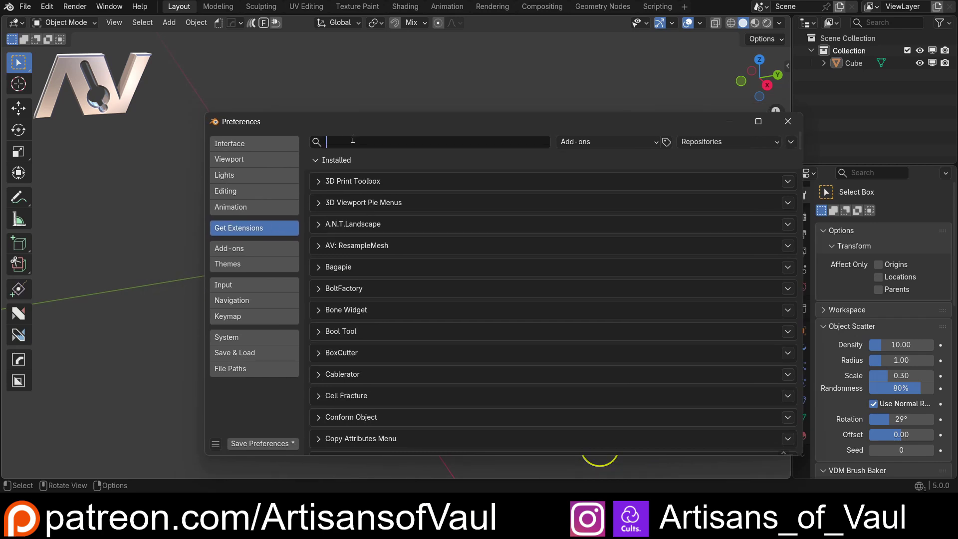
pyautogui.write('view')
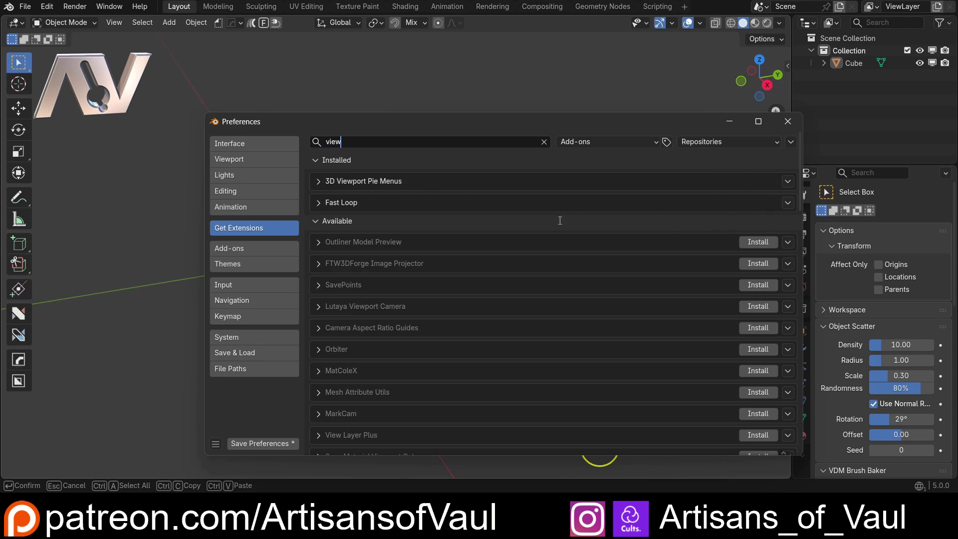
# - Expand the 3D Viewport Pie Menus add-on in the installed add-ons list and review its full list of pie menu hotkeys
pyautogui.click(256, 250)
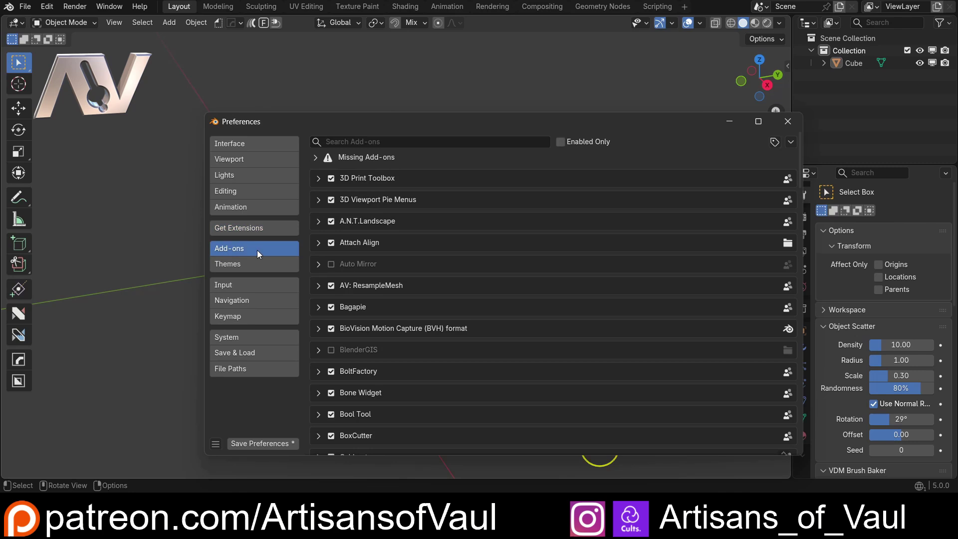
pyautogui.click(318, 200)
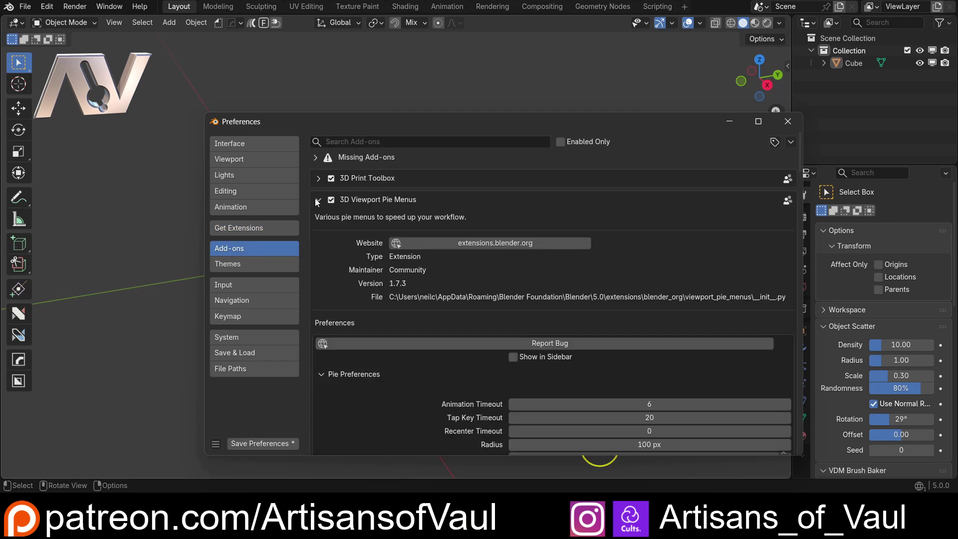
pyautogui.scroll(-5, 549, 274)
pyautogui.moveTo(565, 122); pyautogui.dragTo(457, 65)
pyautogui.scroll(-6, 382, 244)
pyautogui.scroll(-10, 319, 214)
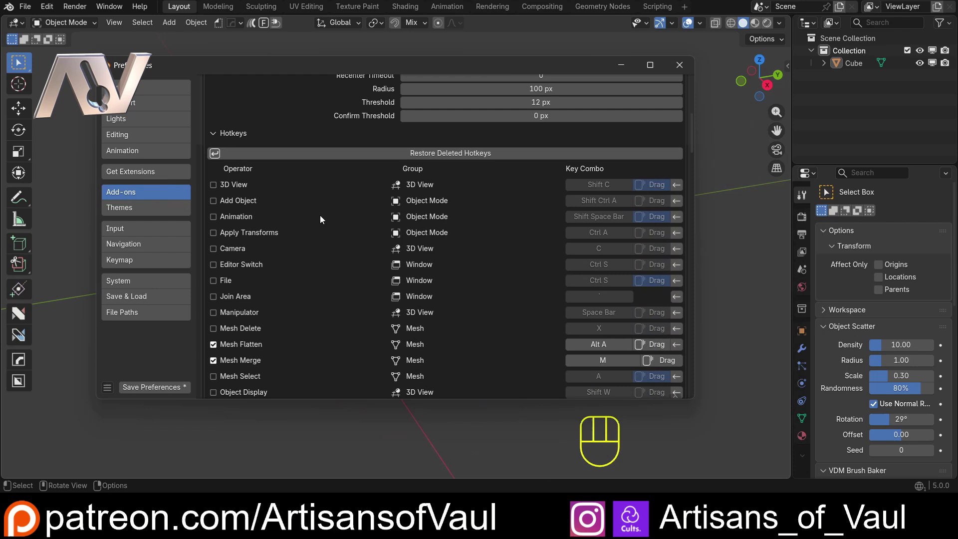
pyautogui.scroll(-5, 308, 222)
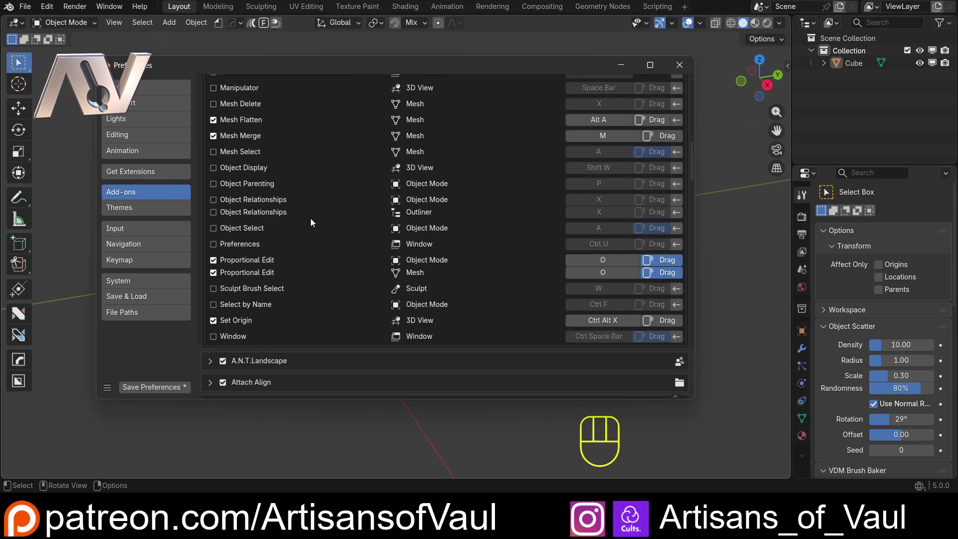
pyautogui.scroll(9, 330, 310)
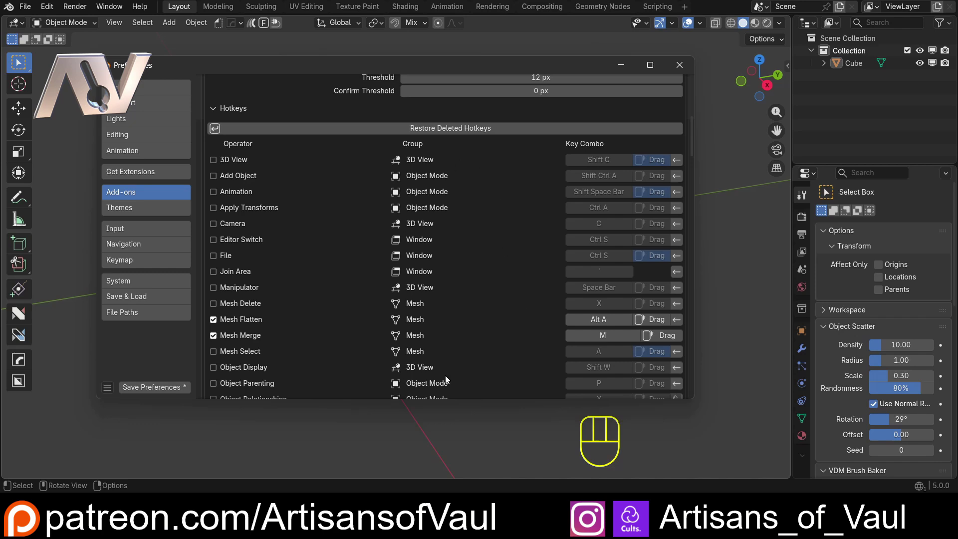
# - Enable the add-on's Add Object pie menu hotkey and use that pie menu to create a UV sphere
pyautogui.click(213, 176)
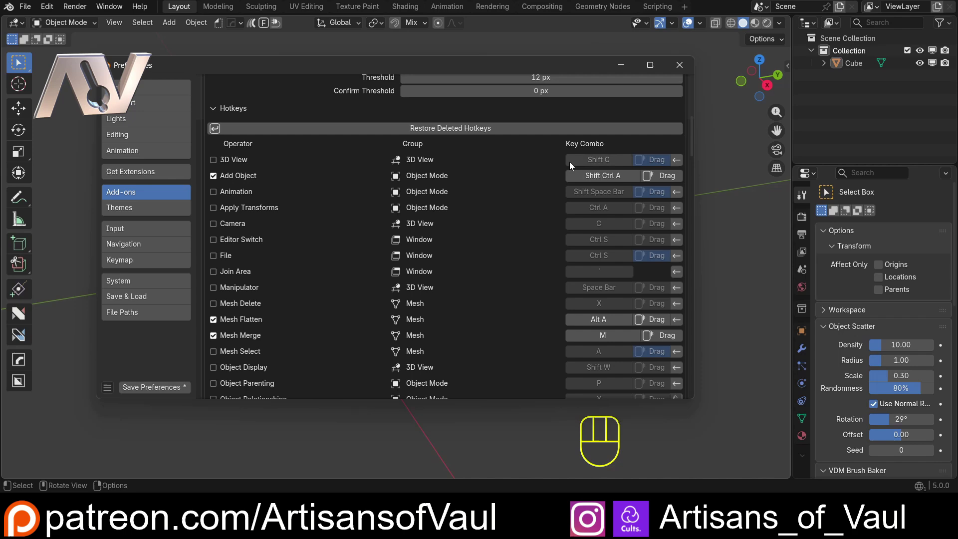
pyautogui.click(621, 65)
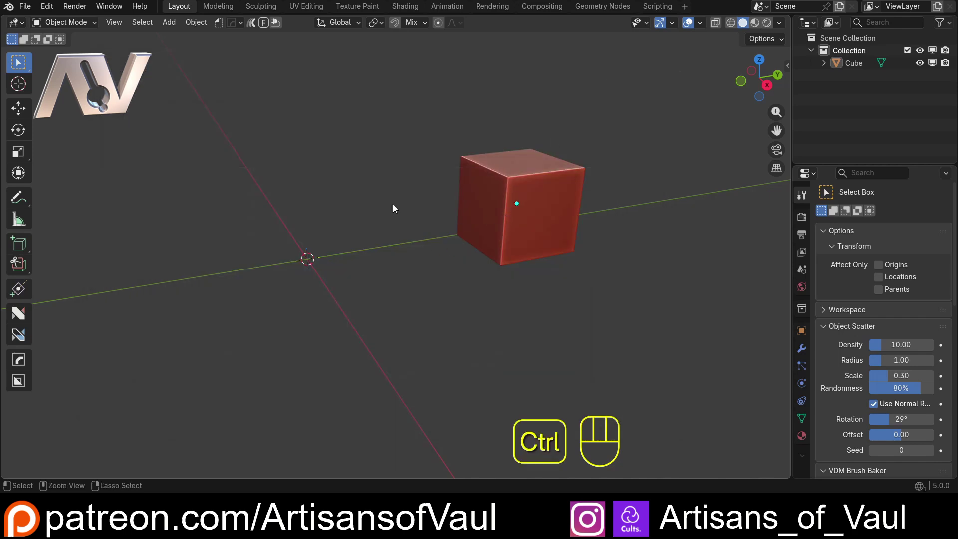
pyautogui.hotkey('ctrl', 'shift', 'a')
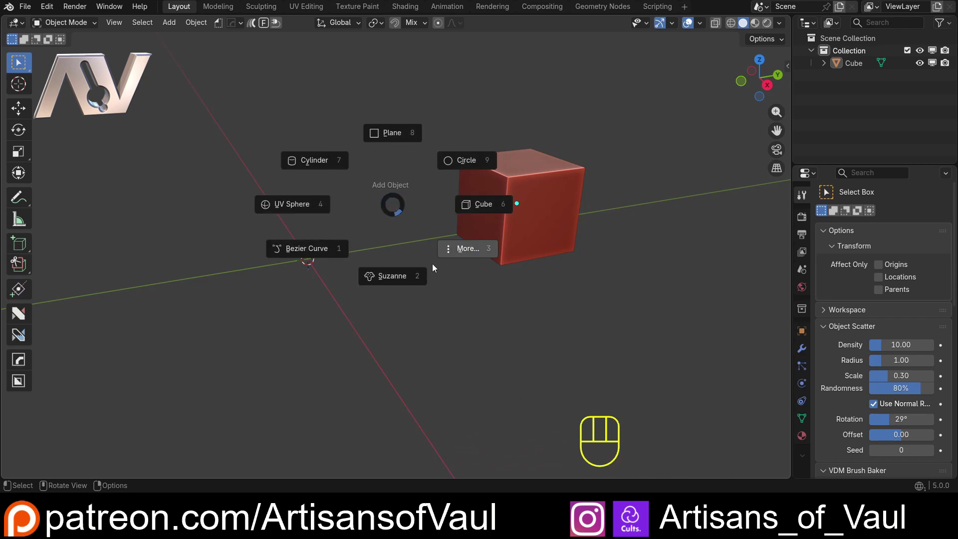
pyautogui.click(450, 250)
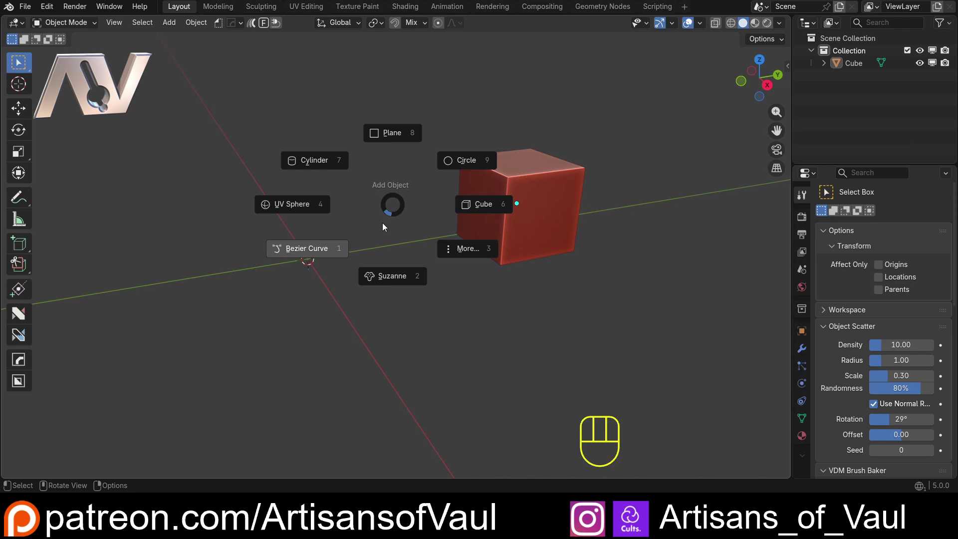
pyautogui.click(313, 200)
# - Move the new sphere freehand by about -1.19 in X, -3.55 in Y and 2.38 in Z
pyautogui.moveTo(408, 259); pyautogui.dragTo(486, 296, button='middle')
pyautogui.press('g')
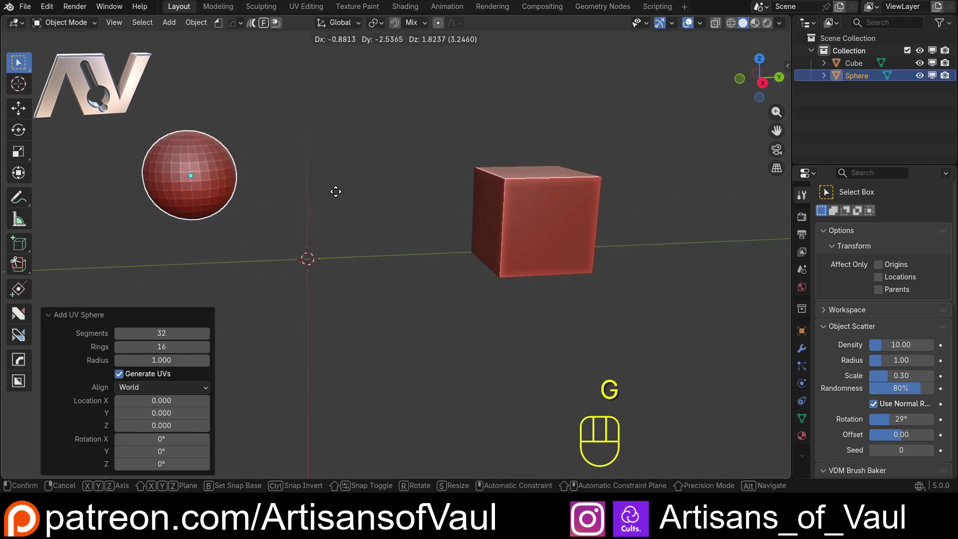
pyautogui.click(279, 165)
# - Create a second cube at the world origin using the Add Object pie menu
pyautogui.hotkey('shift', 'ctrl', 'a')
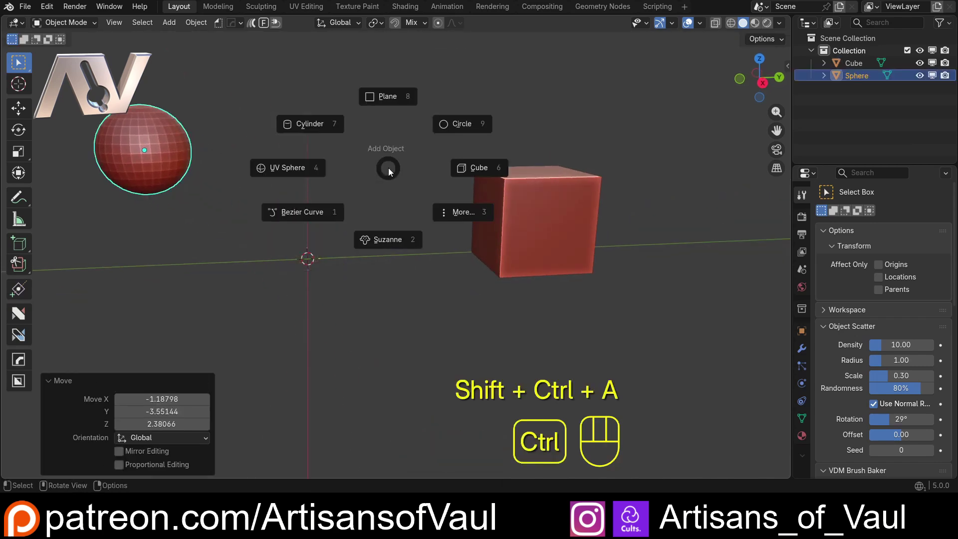
pyautogui.click(475, 169)
pyautogui.keyDown('shift'); pyautogui.moveTo(321, 205); pyautogui.dragTo(400, 173, button='middle'); pyautogui.keyUp('shift')
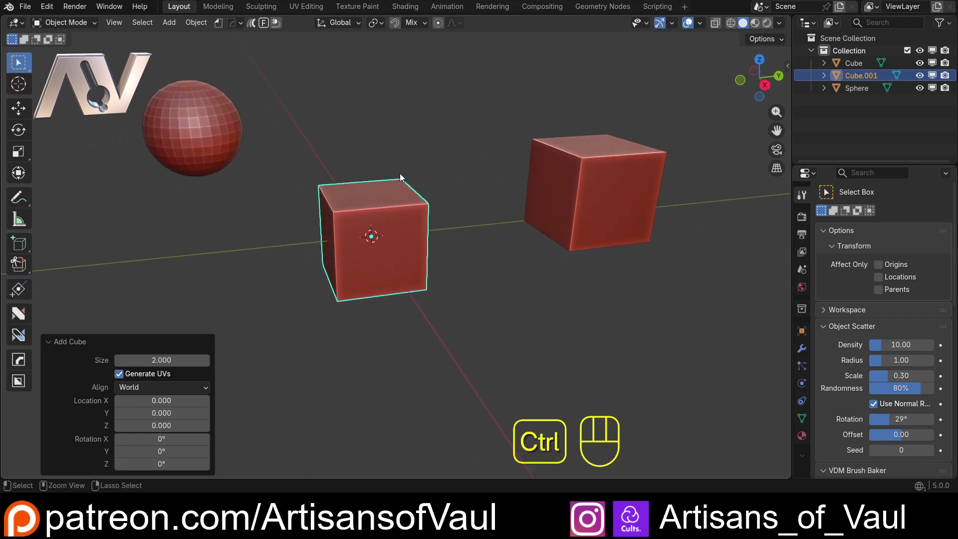
# - Look at the extra object types under the Add Object pie menu's More option and at the standard Add menu, without adding anything
pyautogui.hotkey('shift', 'ctrl', 'a')
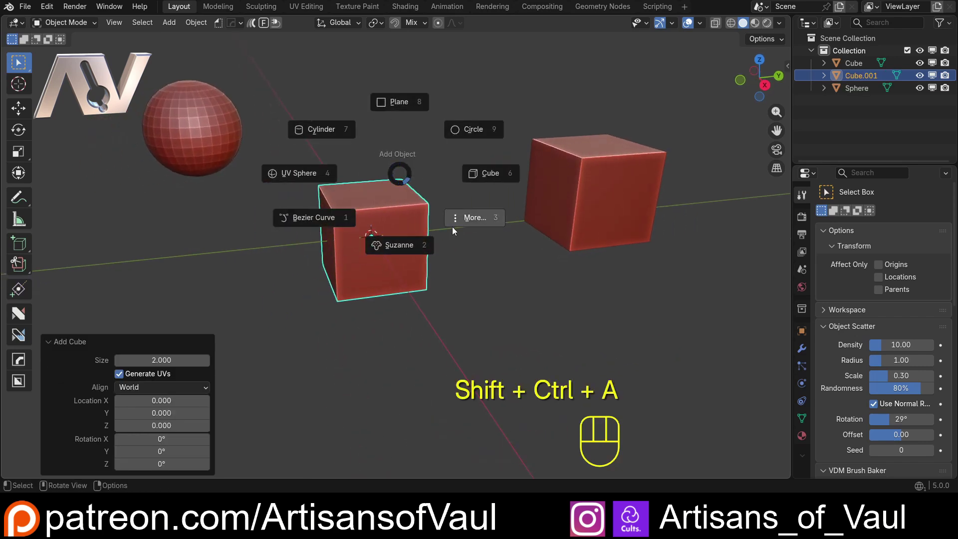
pyautogui.click(471, 218)
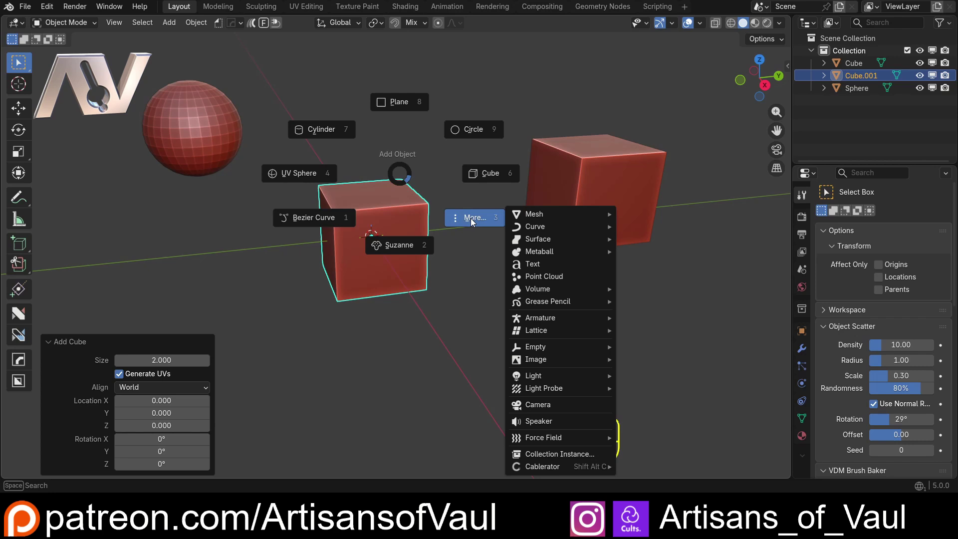
pyautogui.press('Escape')
pyautogui.hotkey('shift', 'a')
pyautogui.moveTo(417, 146)
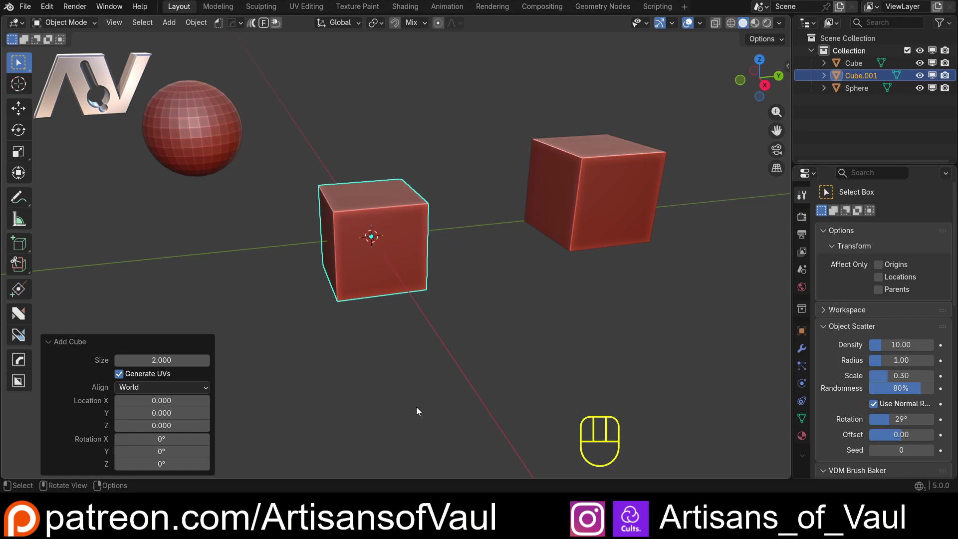
# - Disable the Add Object pie menu hotkey in the add-on preferences and enable the Apply Transforms one
pyautogui.hotkey('ctrl', ',')
pyautogui.click(213, 176)
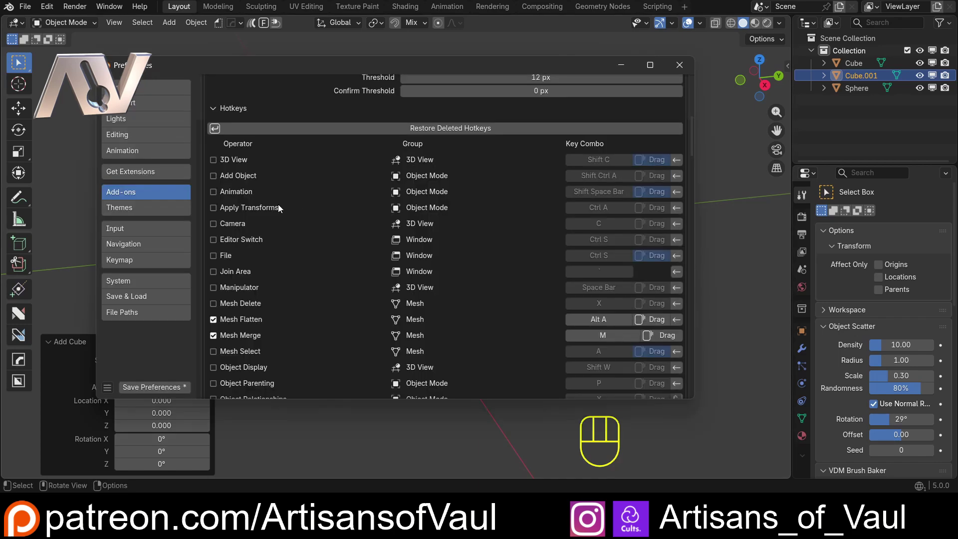
pyautogui.click(213, 208)
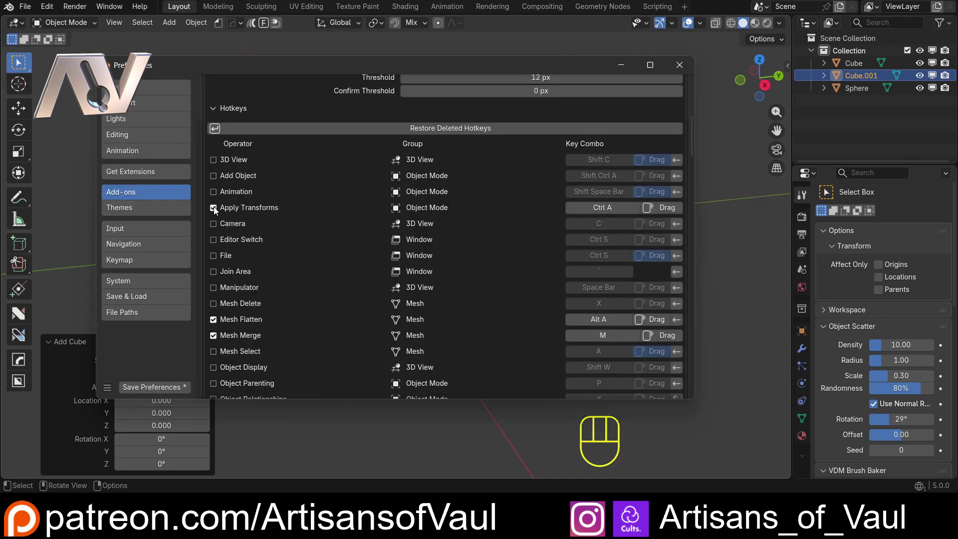
pyautogui.click(621, 66)
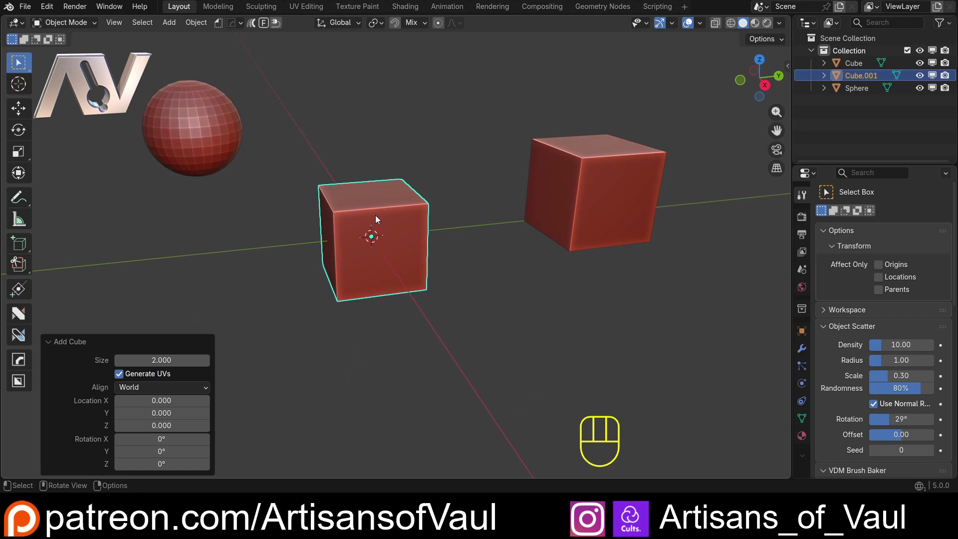
# - Scale the sphere up by about 1.458 and apply its scale through the Apply Transforms pie menu
pyautogui.click(239, 143)
pyautogui.moveTo(240, 142); pyautogui.dragTo(372, 171, button='middle')
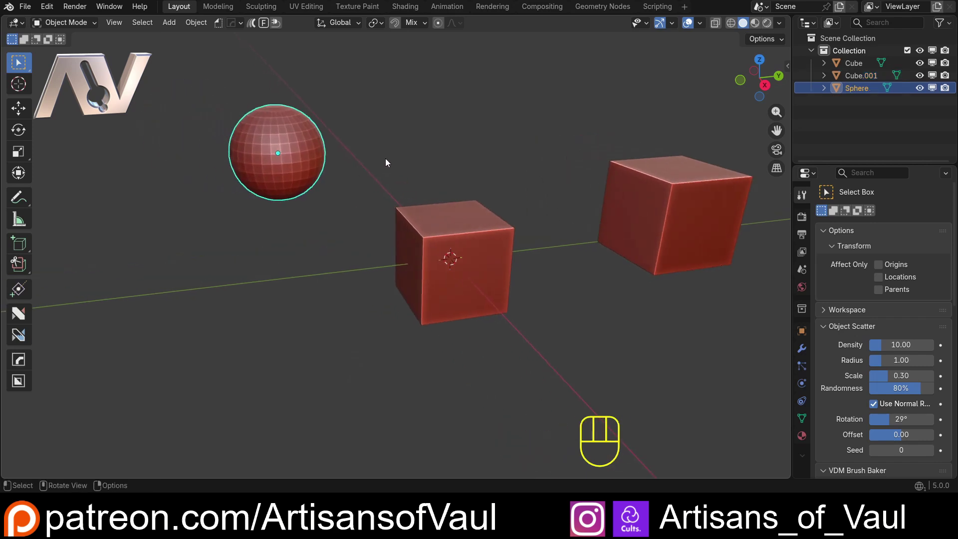
pyautogui.press('s')
pyautogui.click(442, 167)
pyautogui.hotkey('ctrl', 'a')
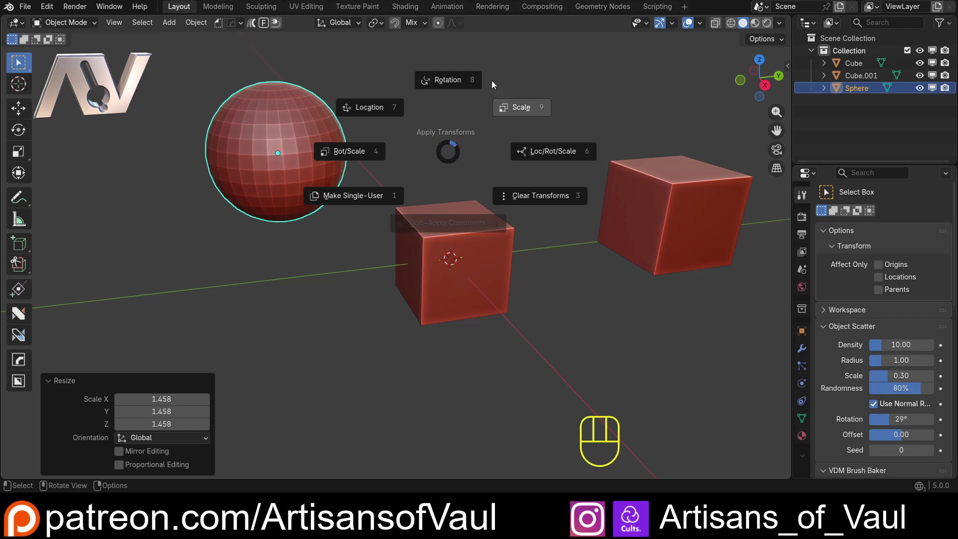
pyautogui.click(513, 109)
# - Disable the Apply Transforms pie menu hotkey, close the Preferences and bring up the standard Apply menu for comparison without applying anything
pyautogui.hotkey('ctrl', ',')
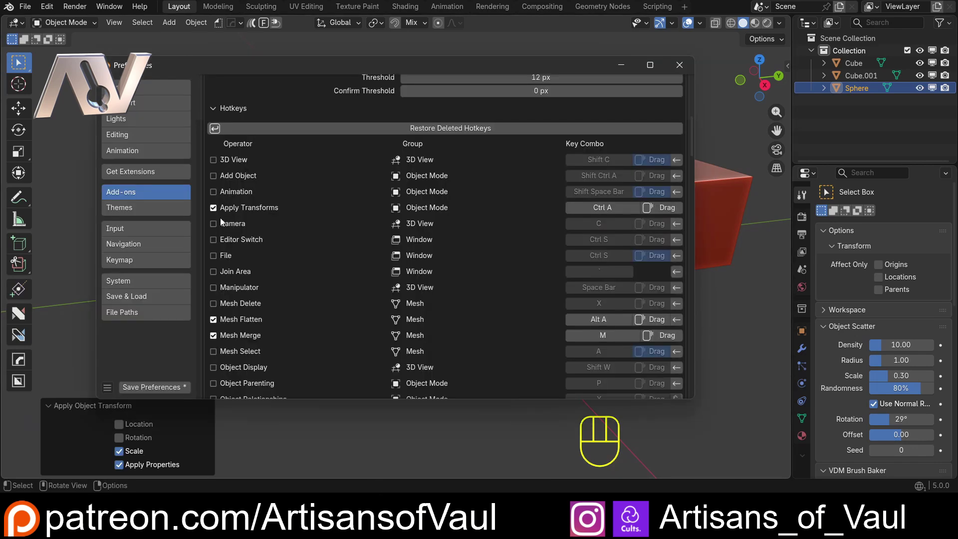
pyautogui.click(679, 64)
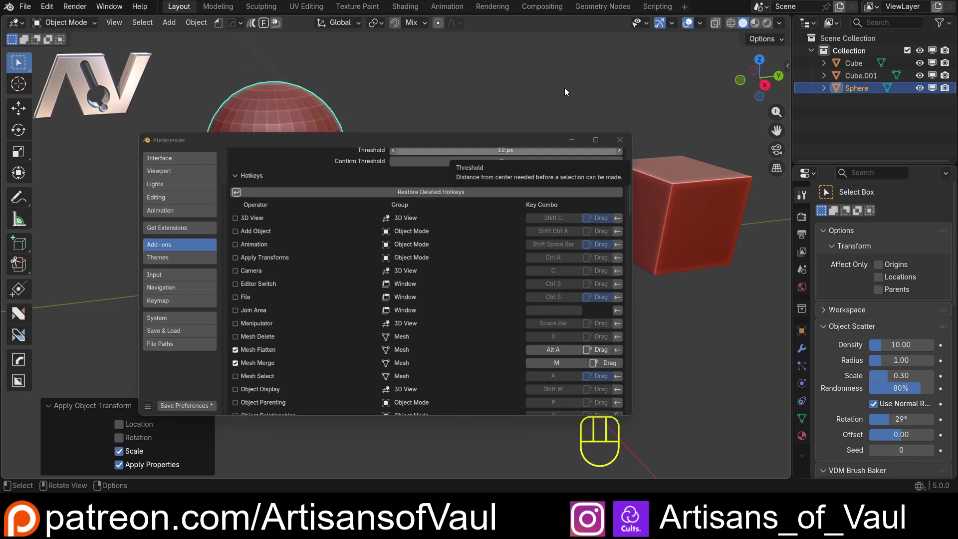
pyautogui.hotkey('ctrl', 'a')
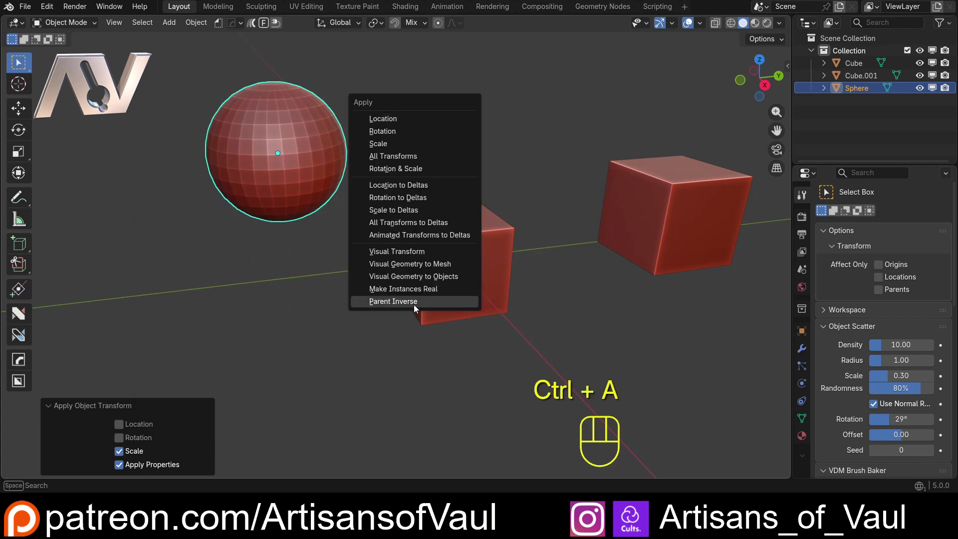
pyautogui.click(250, 277)
pyautogui.moveTo(309, 268); pyautogui.dragTo(389, 247, button='middle')
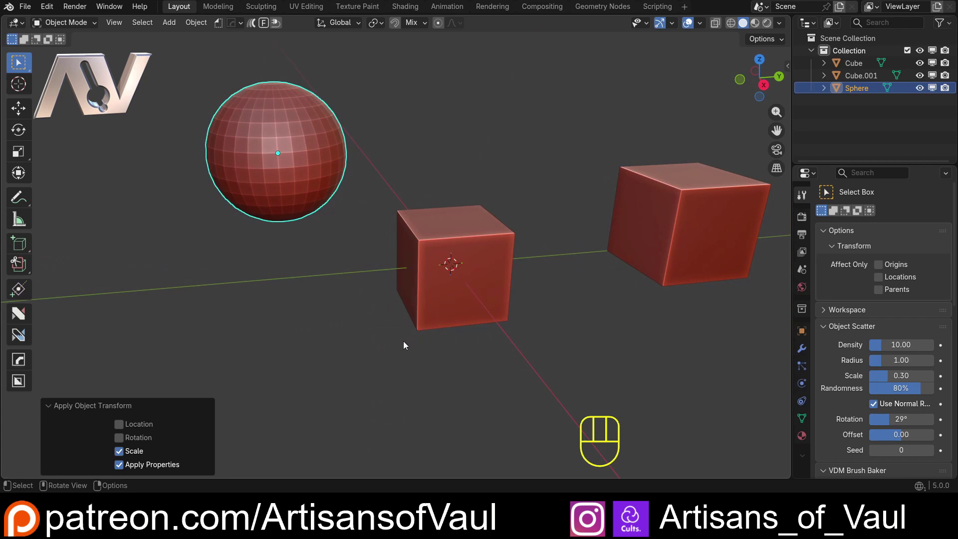
# - Merge the original cube's two upper front corner vertices By Distance in Edit Mode through the Mesh Merge pie menu, and return to Object Mode
pyautogui.click(500, 231)
pyautogui.keyDown('shift'); pyautogui.moveTo(607, 241); pyautogui.dragTo(503, 234, button='middle'); pyautogui.keyUp('shift')
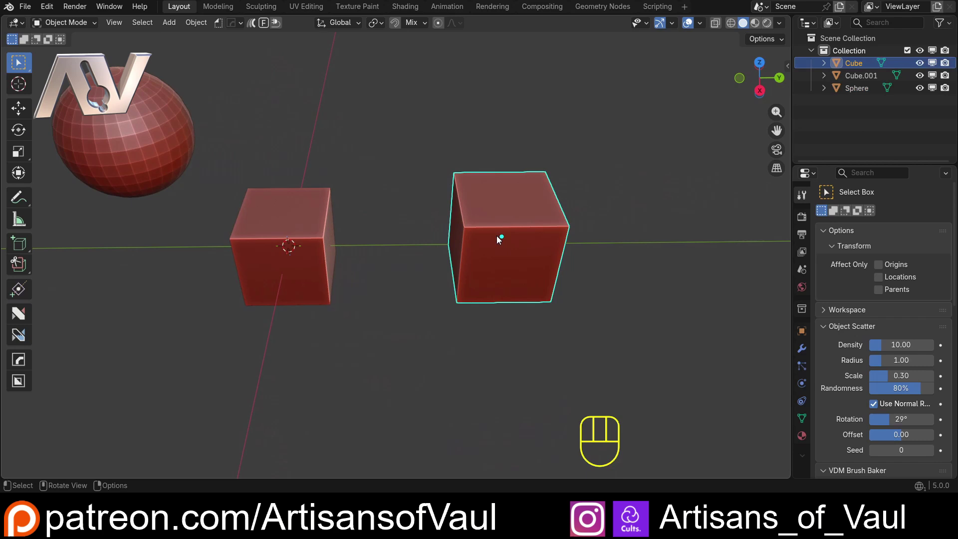
pyautogui.press('Tab')
pyautogui.press('1')
pyautogui.click(464, 227)
pyautogui.keyDown('shift'); pyautogui.click(568, 227); pyautogui.keyUp('shift')
pyautogui.keyDown('shift'); pyautogui.moveTo(568, 227); pyautogui.dragTo(598, 203, button='middle'); pyautogui.keyUp('shift')
pyautogui.press('m')
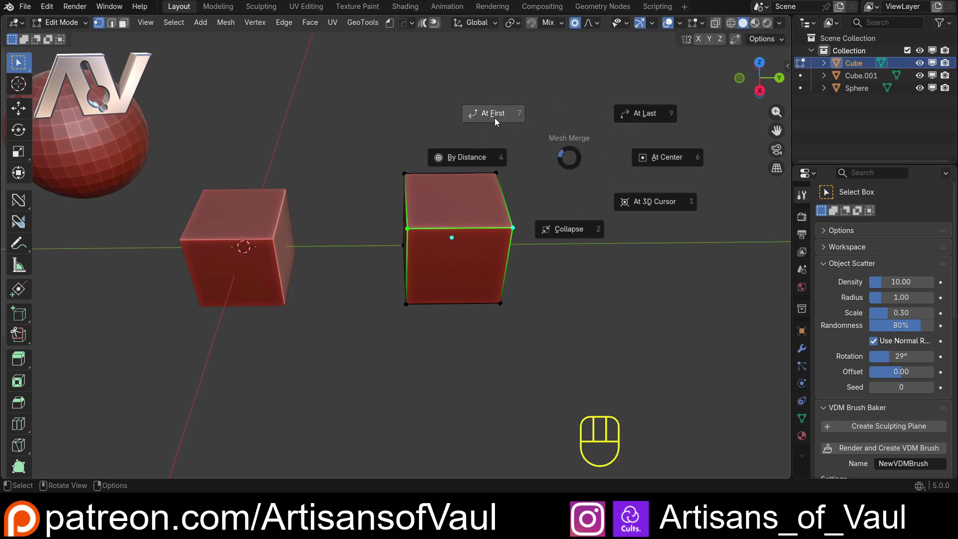
pyautogui.click(309, 131)
pyautogui.moveTo(342, 171)
pyautogui.mouseDown(button='middle')
pyautogui.moveTo(359, 154)
pyautogui.moveTo(343, 161)
pyautogui.mouseUp(button='middle')
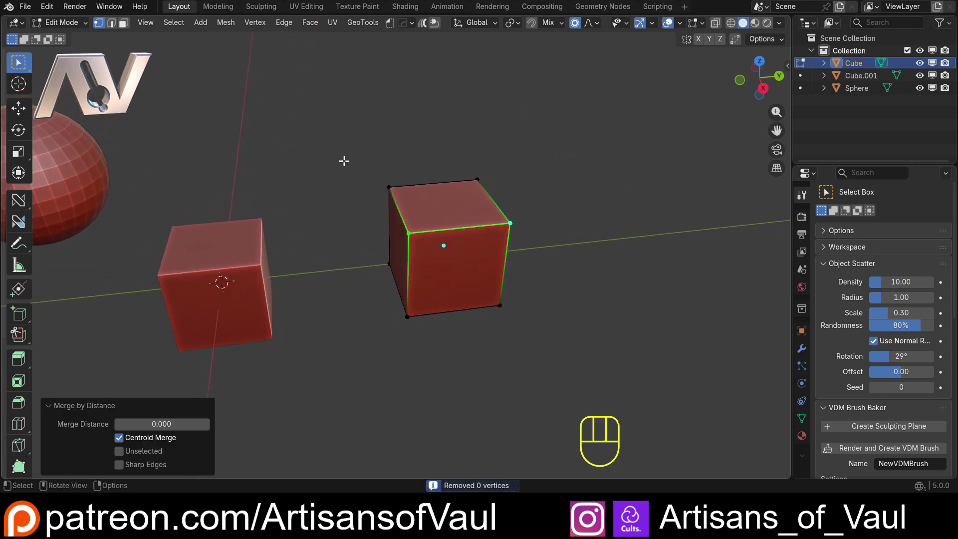
pyautogui.press('Tab')
pyautogui.keyDown('shift'); pyautogui.moveTo(230, 169); pyautogui.dragTo(346, 146, button='middle'); pyautogui.keyUp('shift')
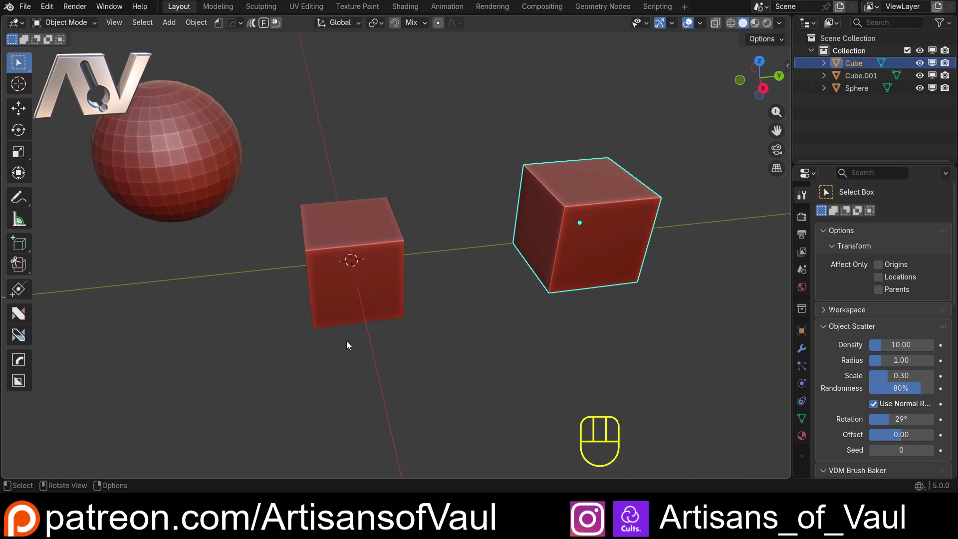
# - Restore the deleted hotkeys of the 3D Viewport Pie Menus add-on in its preferences
pyautogui.hotkey('ctrl', ',')
pyautogui.scroll(-1, 445, 236)
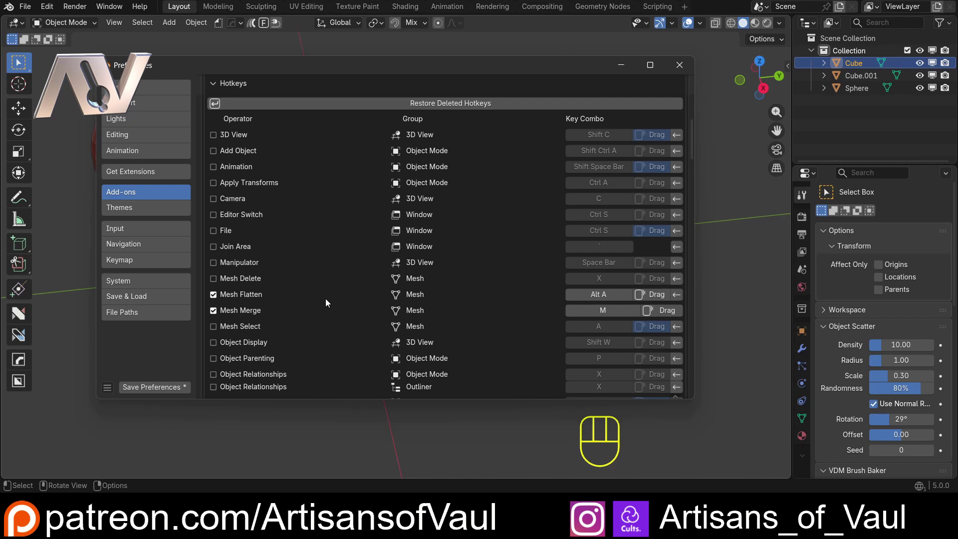
pyautogui.scroll(3, 506, 229)
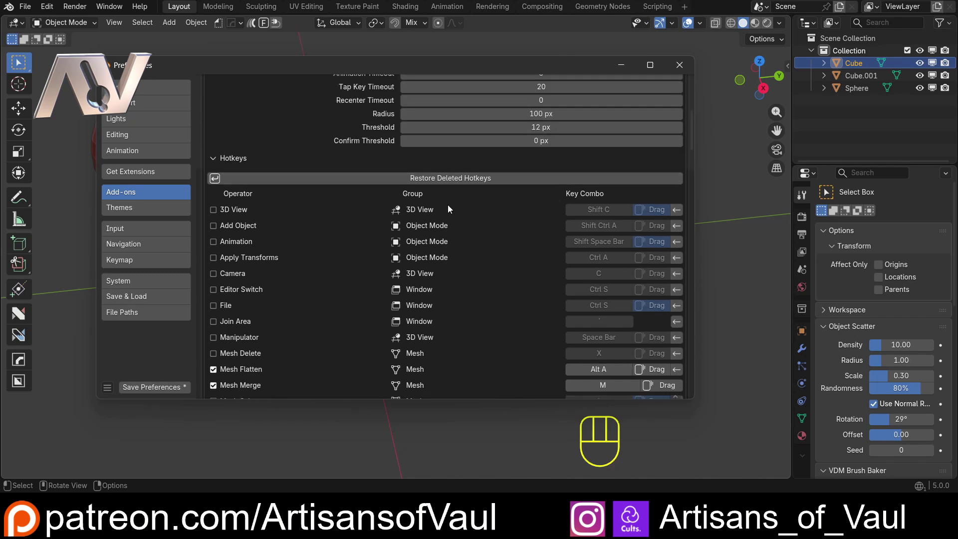
pyautogui.scroll(1, 454, 215)
pyautogui.click(459, 205)
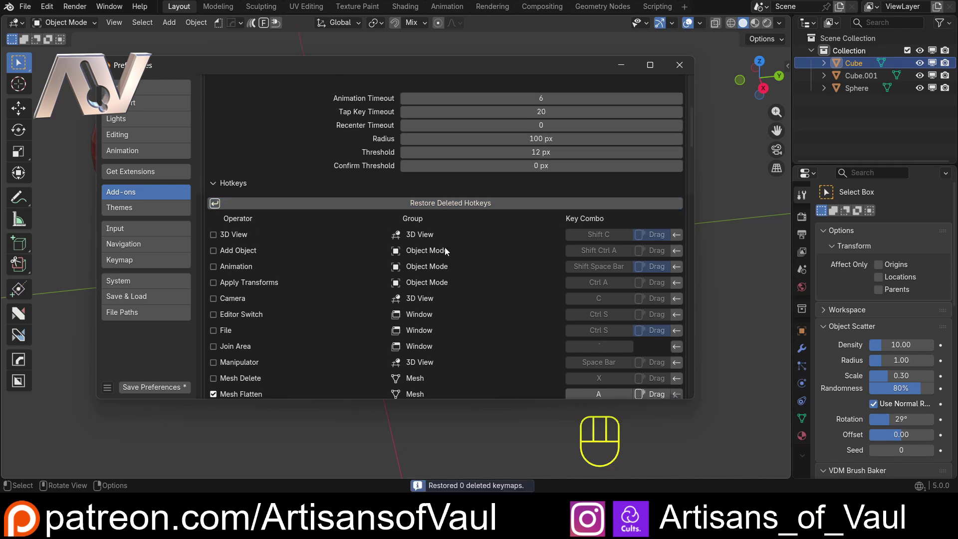
# - Set the Mesh Flatten pie menu's hotkey combination to Alt A and save the preferences
pyautogui.scroll(-3, 271, 325)
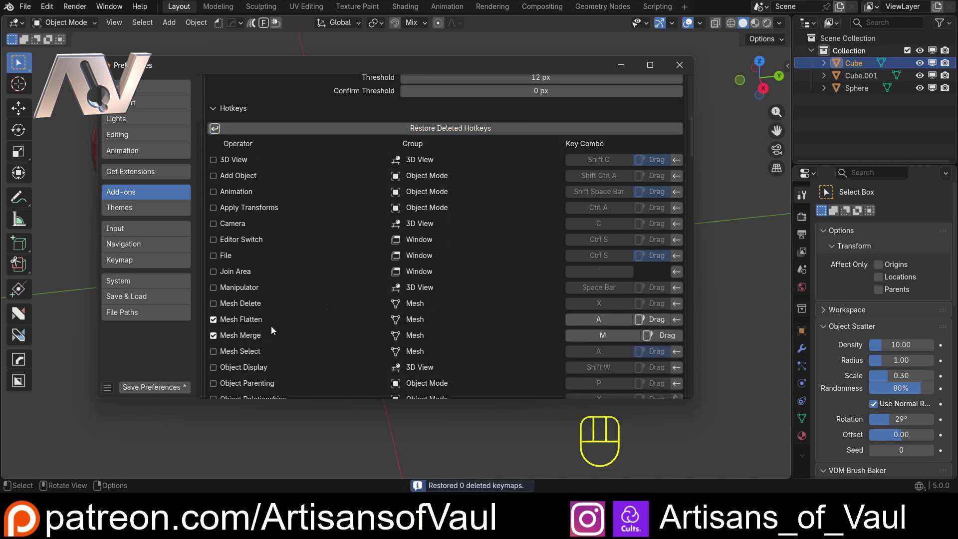
pyautogui.click(601, 318)
pyautogui.hotkey('alt', 'a')
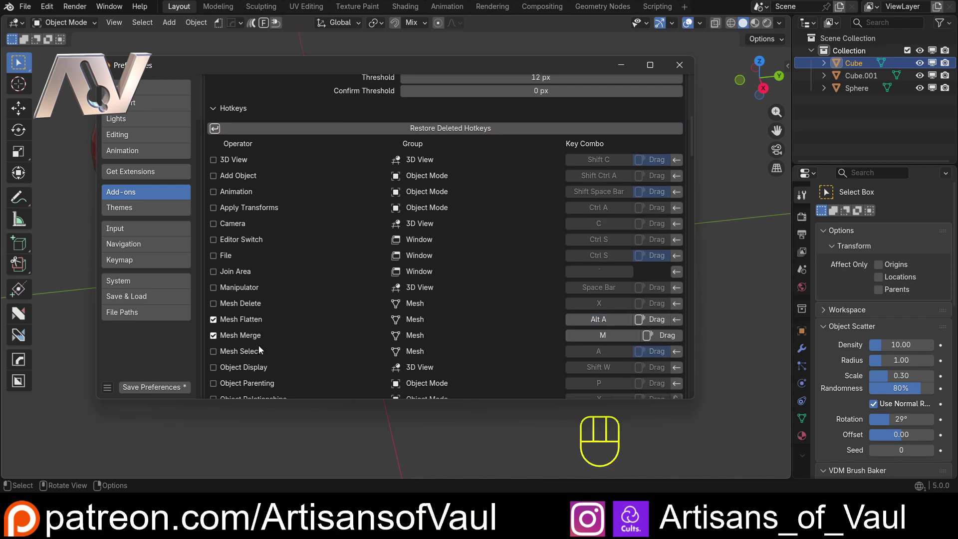
pyautogui.click(145, 387)
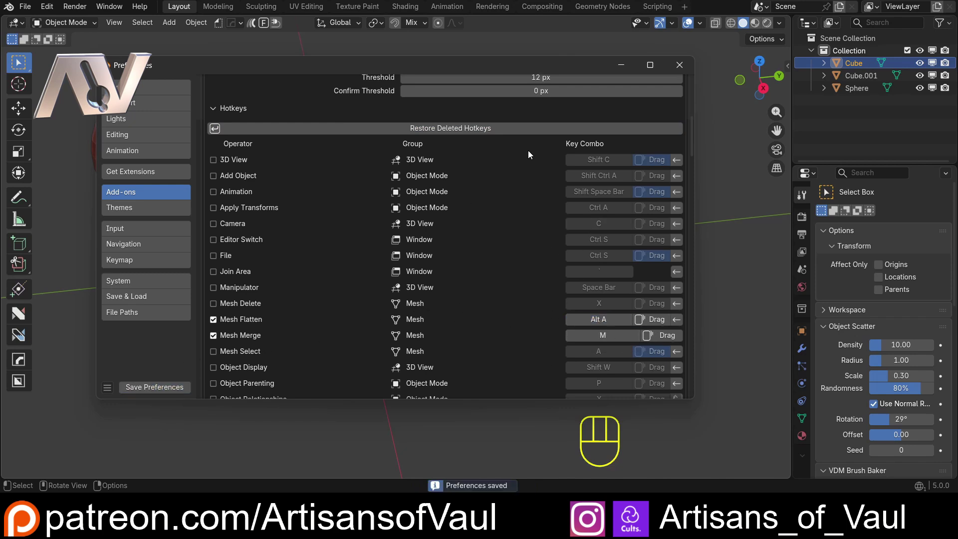
# - Minimise the Preferences and select the sphere's upper vertex rows in Edit Mode, including those on its far side
pyautogui.click(621, 65)
pyautogui.click(155, 167)
pyautogui.press('KP_Decimal')
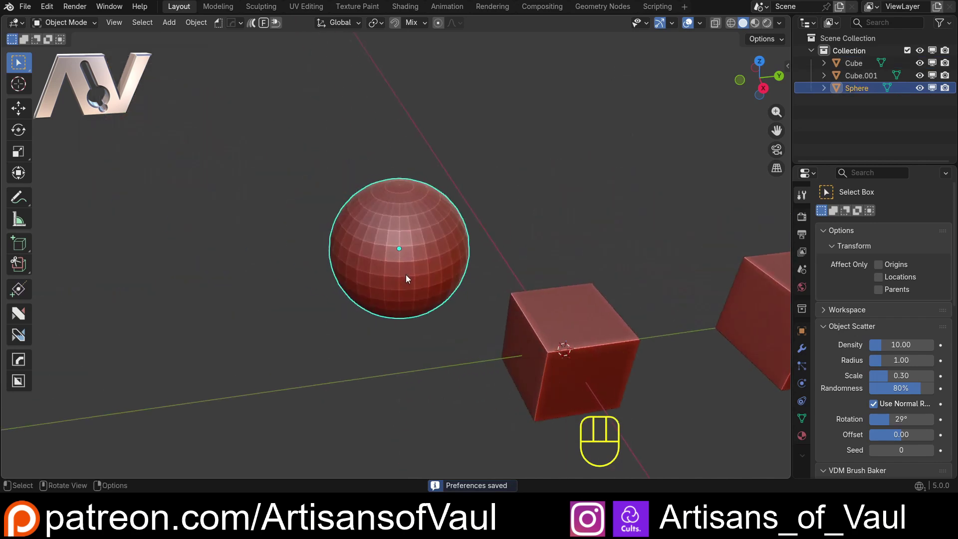
pyautogui.press('Tab')
pyautogui.click(762, 88)
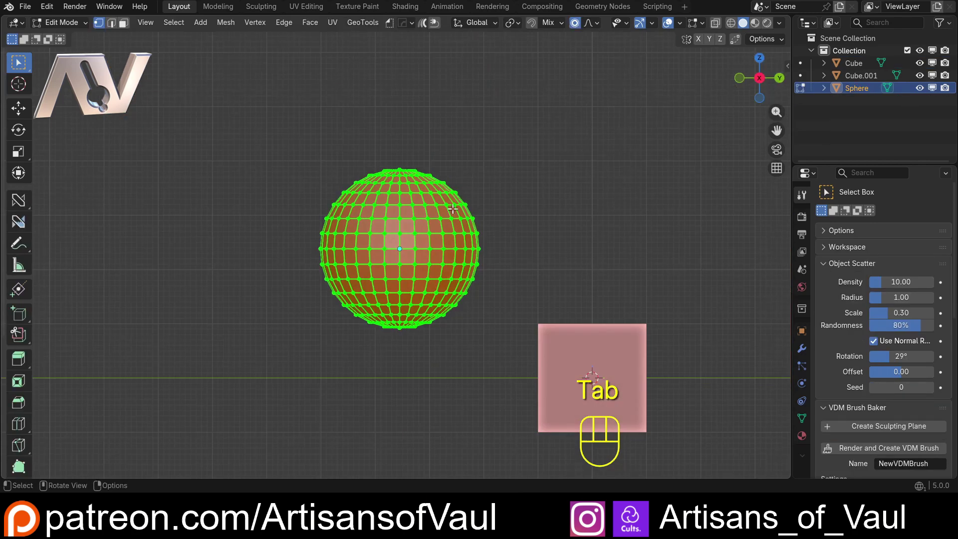
pyautogui.hotkey('shift', 'z')
pyautogui.moveTo(231, 131); pyautogui.dragTo(545, 220)
pyautogui.moveTo(545, 220); pyautogui.dragTo(528, 188, button='middle')
# - Try flattening the selected sphere vertices to Origin X through the Mesh Flatten pie menu, and undo it
pyautogui.hotkey('alt', 'a')
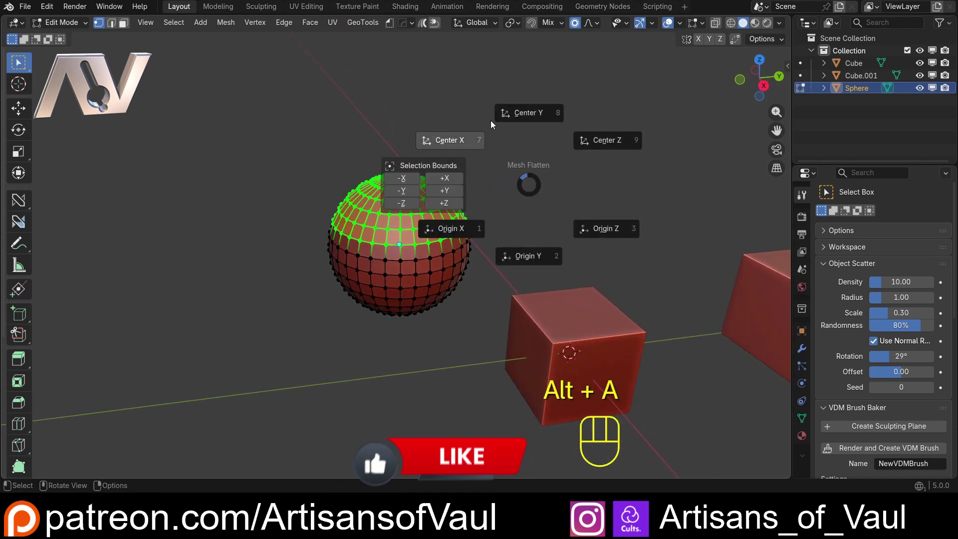
pyautogui.click(420, 231)
pyautogui.hotkey('ctrl', 'z')
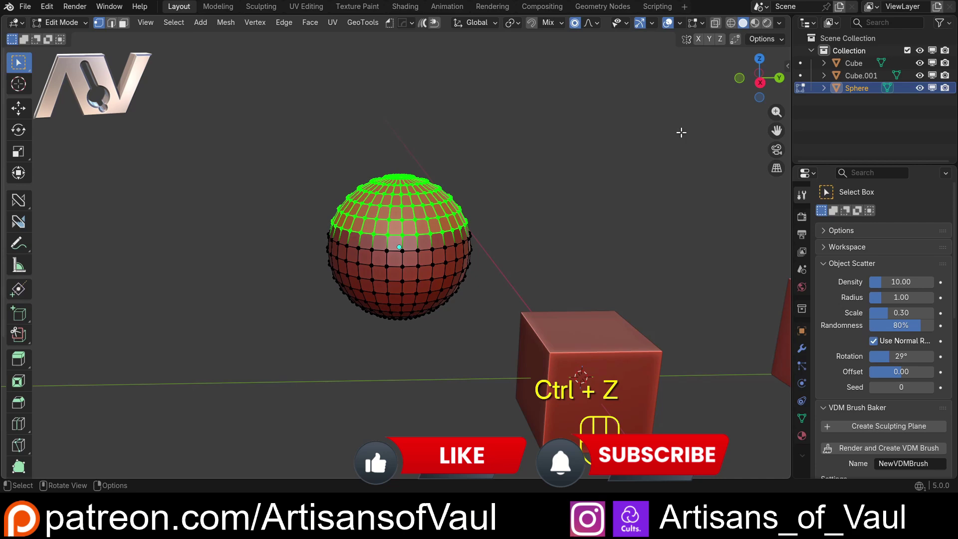
# - Select the sphere's entire upper half down to and including the equator row, front and back
pyautogui.click(759, 82)
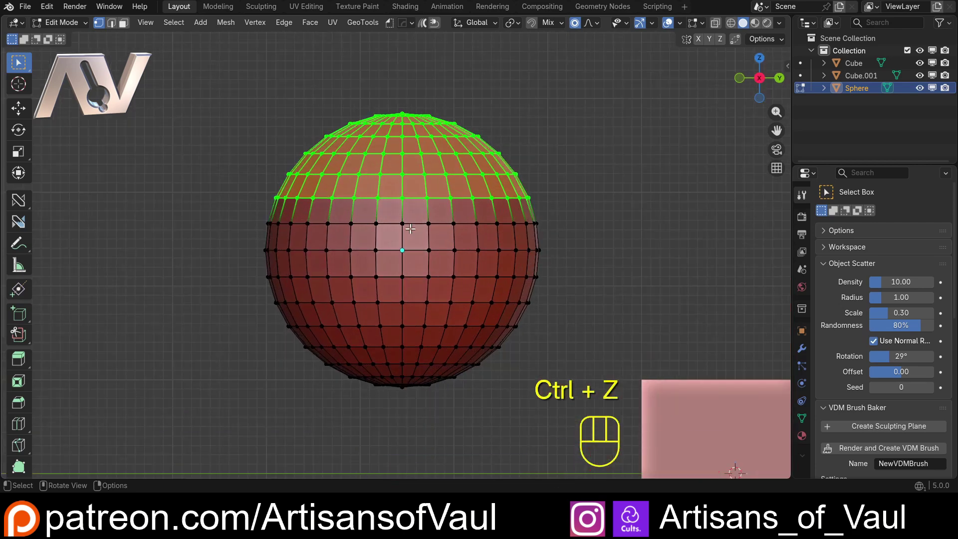
pyautogui.moveTo(203, 88); pyautogui.dragTo(618, 237)
pyautogui.keyDown('shift'); pyautogui.moveTo(130, 181); pyautogui.dragTo(604, 257); pyautogui.keyUp('shift')
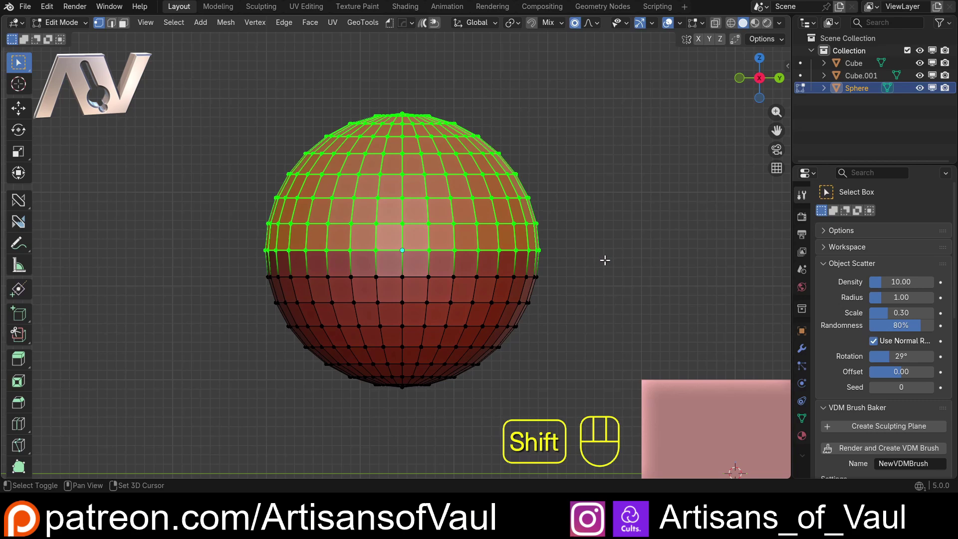
pyautogui.moveTo(605, 258); pyautogui.dragTo(669, 111, button='middle')
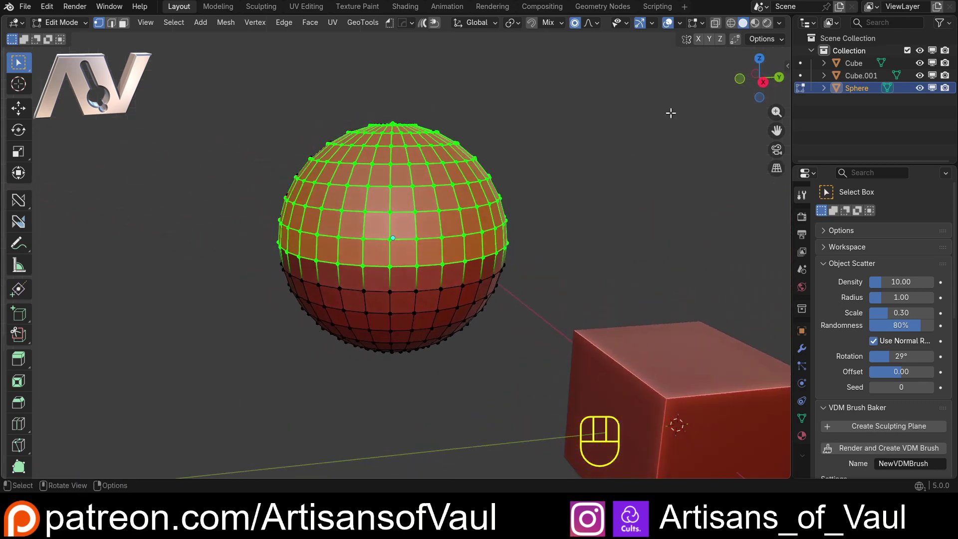
pyautogui.click(763, 80)
pyautogui.hotkey('shift', 'z')
pyautogui.moveTo(209, 86); pyautogui.dragTo(615, 256)
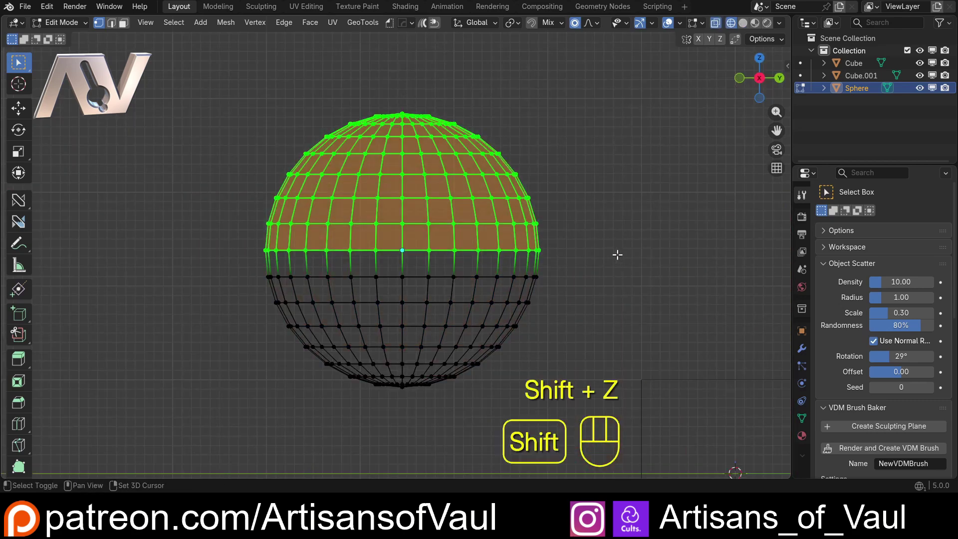
pyautogui.hotkey('shift', 'z')
pyautogui.moveTo(616, 256); pyautogui.dragTo(602, 200, button='middle')
# - Flatten the sphere's selected upper half to Origin Z through the Mesh Flatten pie menu, and undo it
pyautogui.hotkey('alt', 'a')
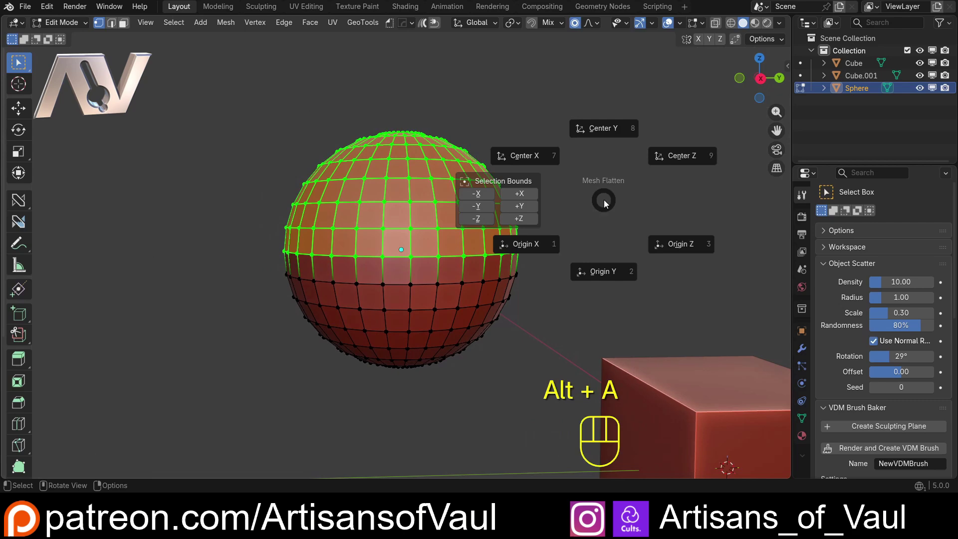
pyautogui.click(688, 251)
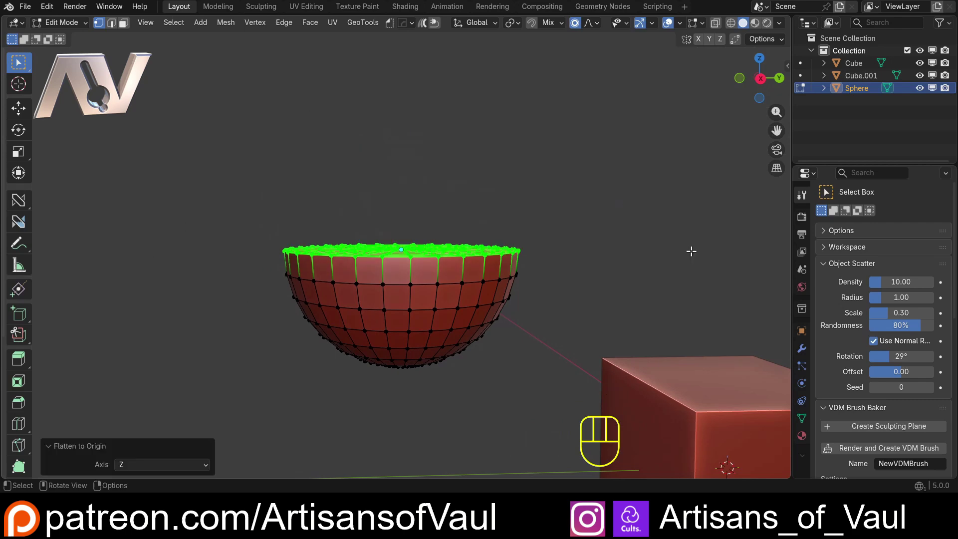
pyautogui.moveTo(533, 222); pyautogui.dragTo(449, 304, button='middle')
pyautogui.hotkey('ctrl', 'z')
# - Flatten the sphere's vertex rows well above the equator to the -Z selection bound through Mesh Flatten, and return to Object Mode
pyautogui.moveTo(316, 251); pyautogui.dragTo(461, 161, button='middle')
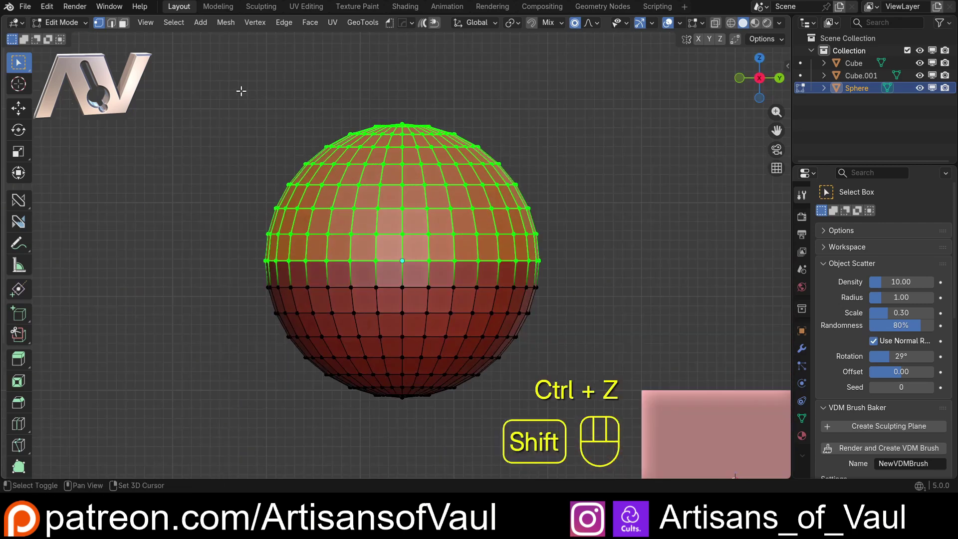
pyautogui.hotkey('shift', 'z')
pyautogui.moveTo(231, 85); pyautogui.dragTo(590, 193)
pyautogui.hotkey('shift', 'z')
pyautogui.moveTo(590, 193); pyautogui.dragTo(547, 186, button='middle')
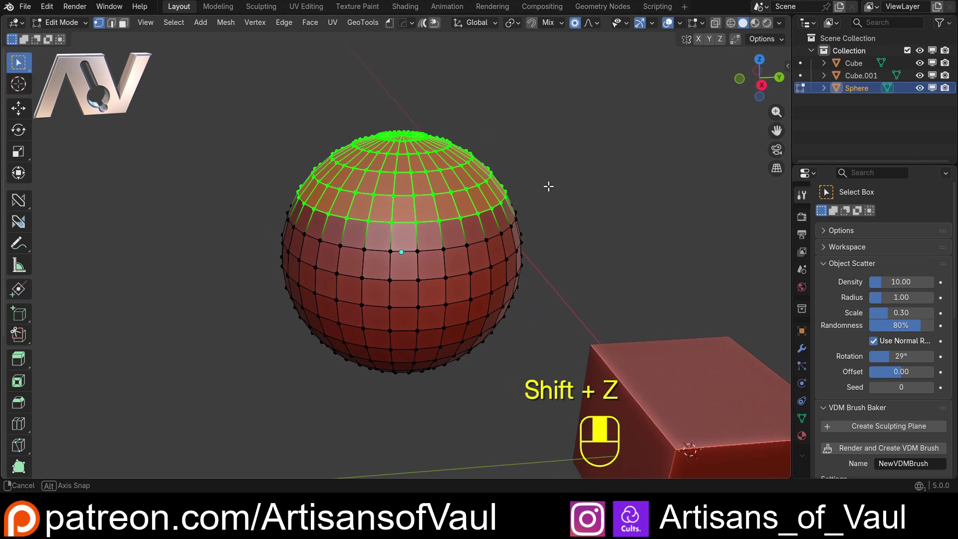
pyautogui.hotkey('alt', 'a')
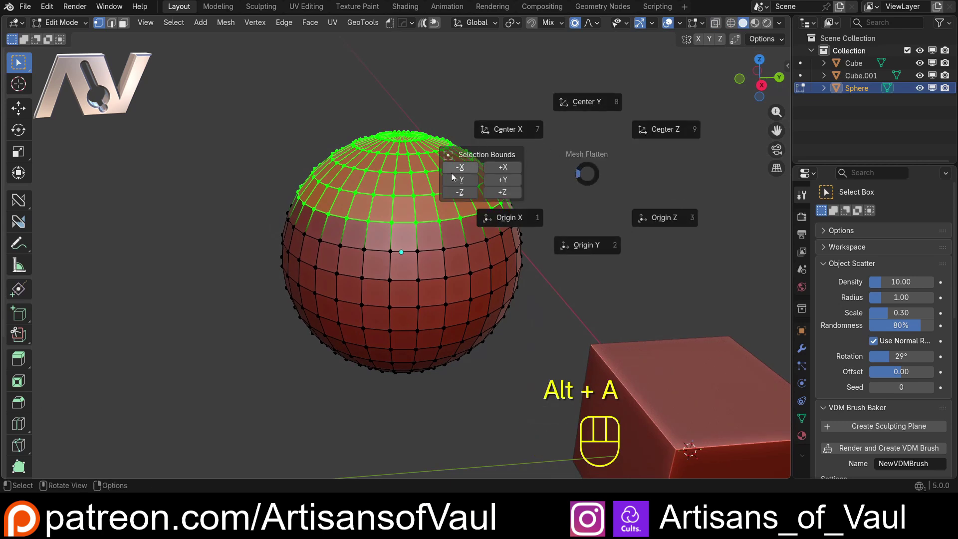
pyautogui.click(450, 194)
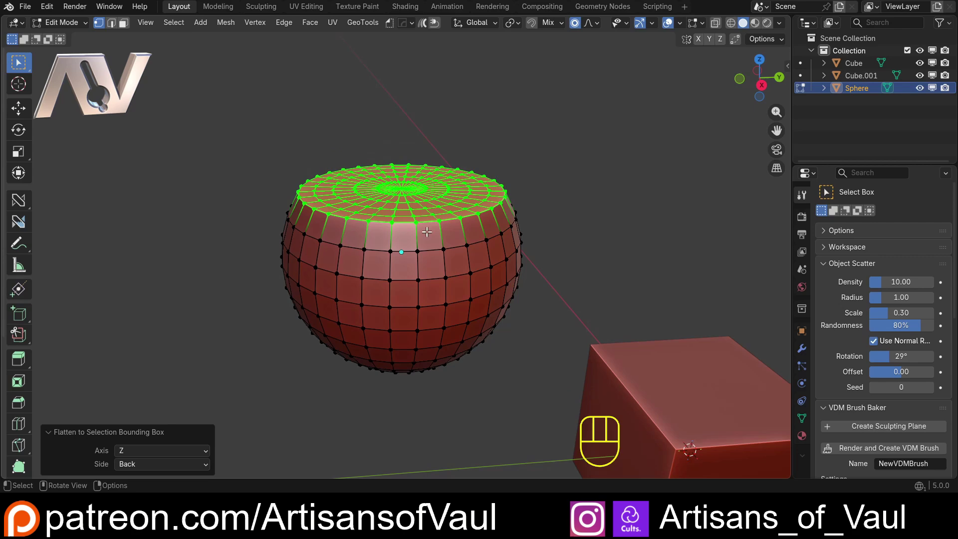
pyautogui.moveTo(421, 195); pyautogui.dragTo(423, 166, button='middle')
pyautogui.press('Tab')
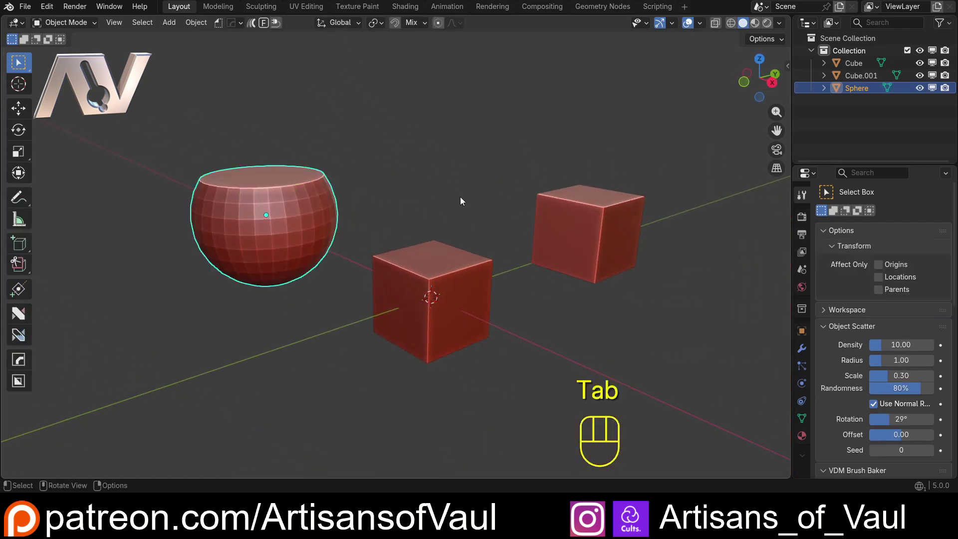
# - Pull one top corner vertex of the middle cube outward in Edit Mode by about X 2.457, Y 2.173 and Z -0.039
pyautogui.click(469, 241)
pyautogui.keyDown('shift'); pyautogui.moveTo(470, 242); pyautogui.dragTo(496, 277, button='middle'); pyautogui.keyUp('shift')
pyautogui.press('Tab')
pyautogui.click(450, 256)
pyautogui.press('g')
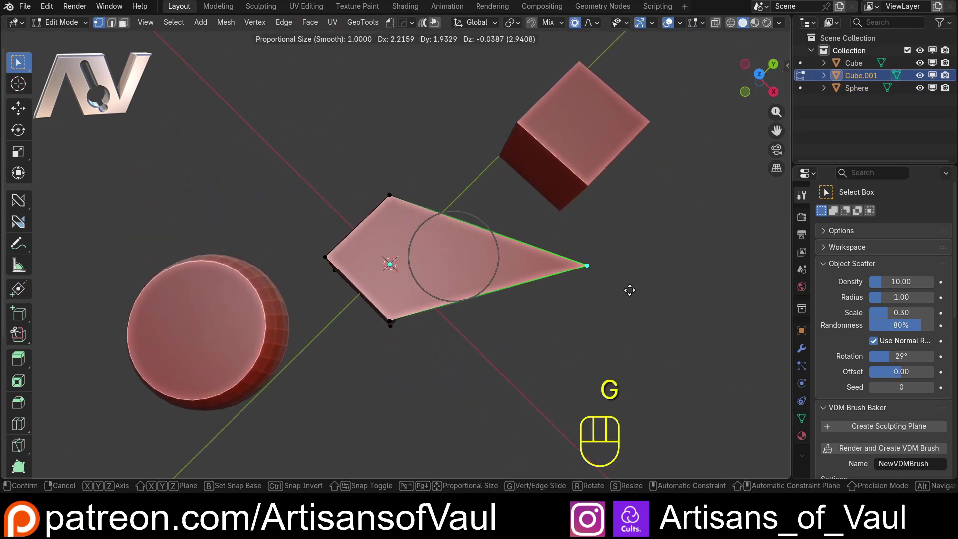
pyautogui.click(643, 289)
pyautogui.moveTo(643, 289); pyautogui.dragTo(417, 220, button='middle')
pyautogui.moveTo(439, 287)
pyautogui.mouseDown(button='middle')
pyautogui.moveTo(386, 266)
pyautogui.moveTo(441, 284)
pyautogui.mouseUp(button='middle')
# - Add the neighbouring top corner to the selection and flatten both vertices to the -X selection bound through Mesh Flatten
pyautogui.keyDown('shift'); pyautogui.click(408, 333); pyautogui.keyUp('shift')
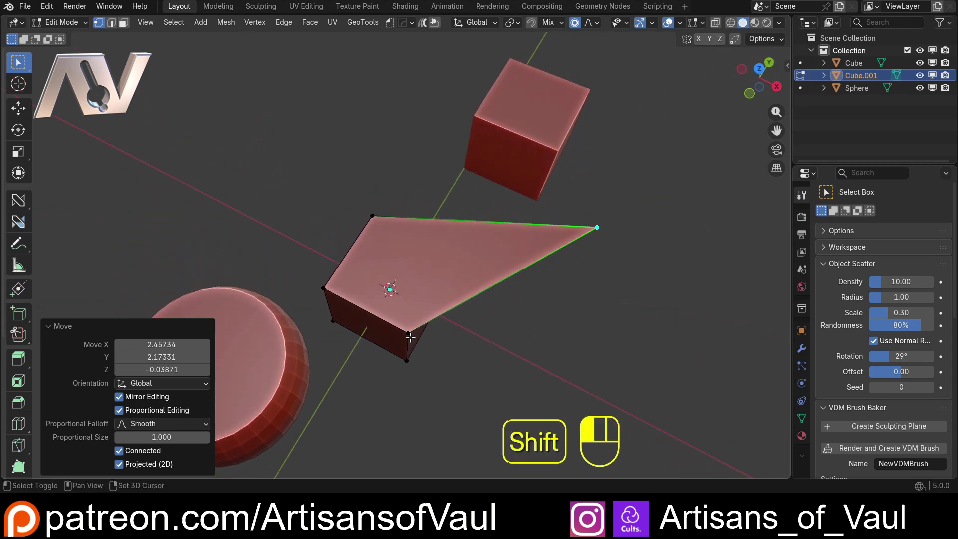
pyautogui.hotkey('alt', 'a')
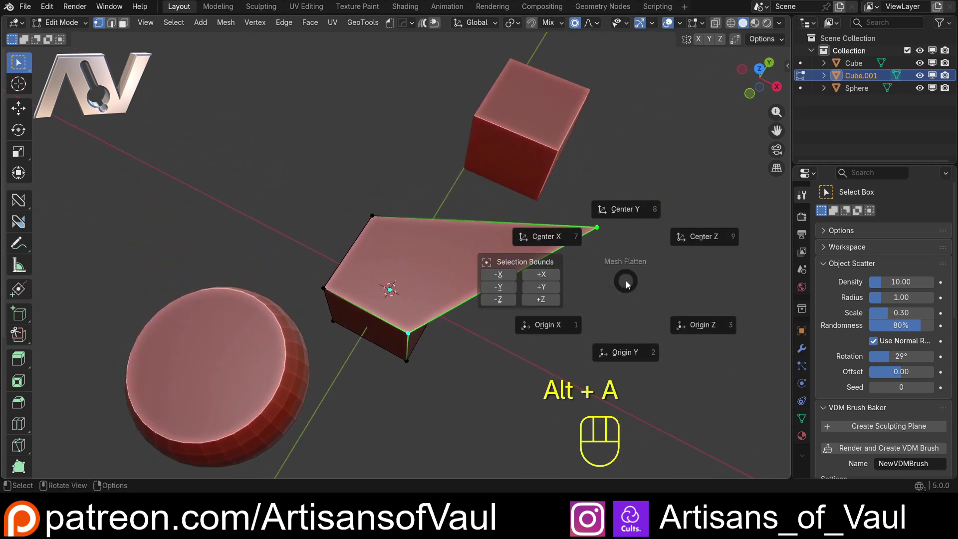
pyautogui.click(498, 274)
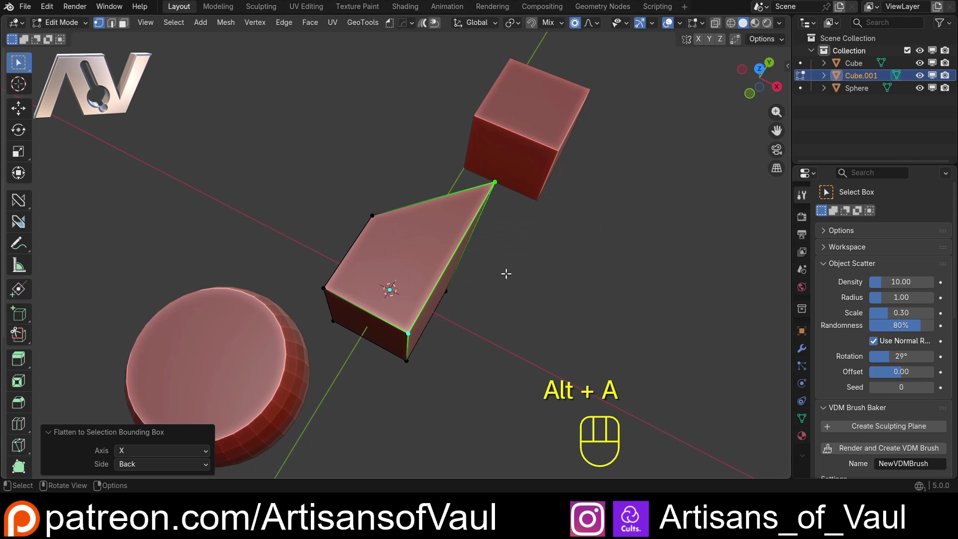
# - Flatten the pulled corner and the other adjacent top corner to the -Y selection bound, and undo it together with the selection change
pyautogui.keyDown('shift'); pyautogui.click(371, 217); pyautogui.keyUp('shift')
pyautogui.hotkey('alt', 'a')
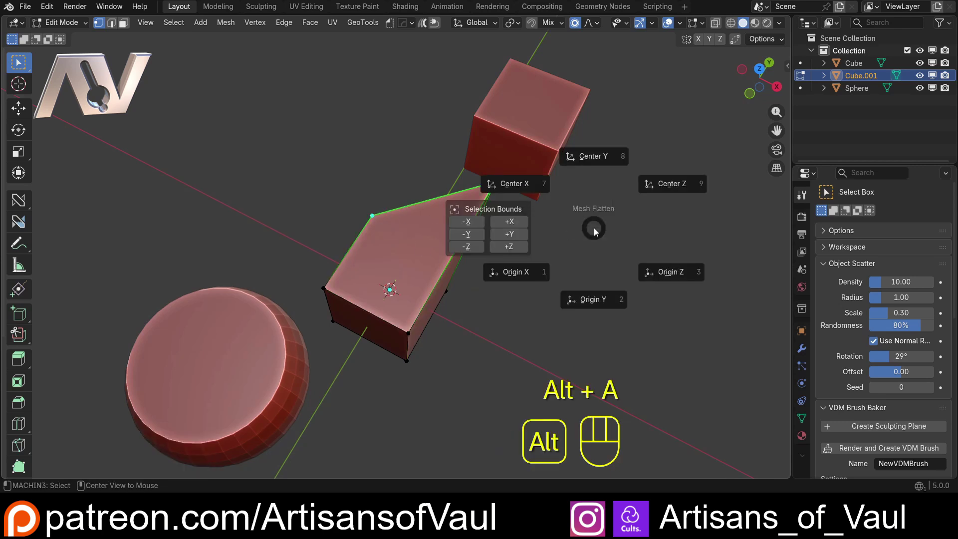
pyautogui.click(466, 234)
pyautogui.moveTo(515, 265); pyautogui.dragTo(527, 208, button='middle')
pyautogui.hotkey('ctrl', 'z')
pyautogui.hotkey('ctrl', 'z')
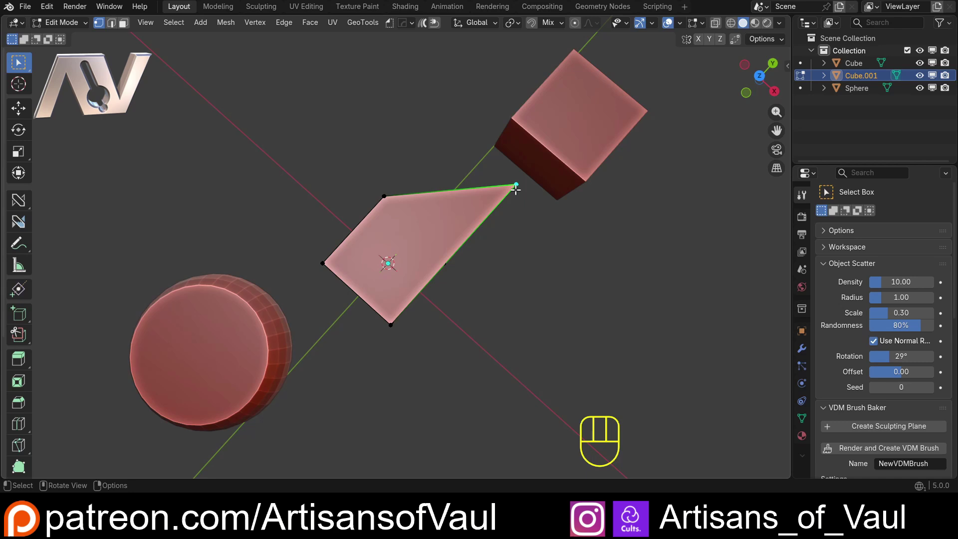
# - Move the pulled corner about -2.173 along Y from a snap base on that vertex, aligning it with the adjacent top corner
pyautogui.press('g')
pyautogui.press('b')
pyautogui.click(522, 186)
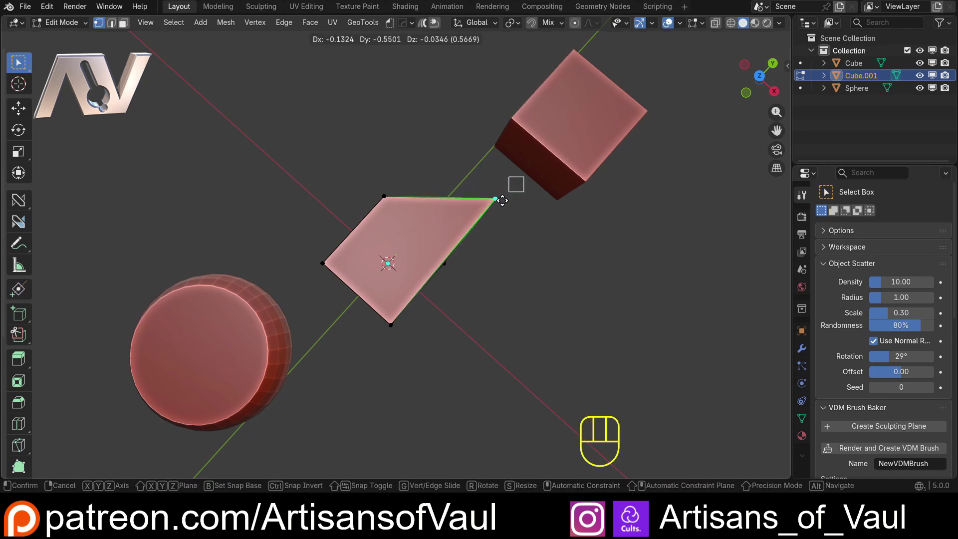
pyautogui.press('y')
pyautogui.click(383, 189)
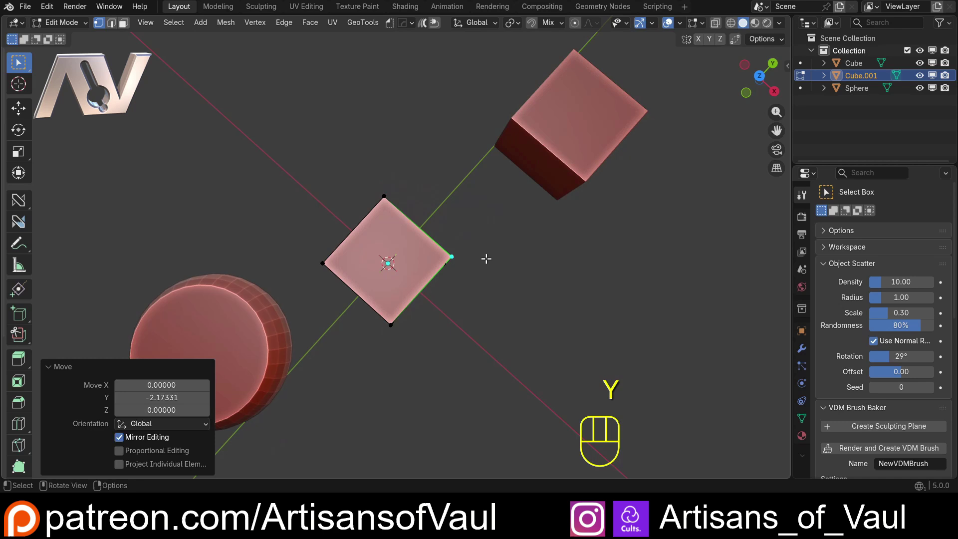
# - Move the middle cube's two front top corner vertices freely outward, one to each side
pyautogui.moveTo(488, 257); pyautogui.dragTo(378, 212, button='middle')
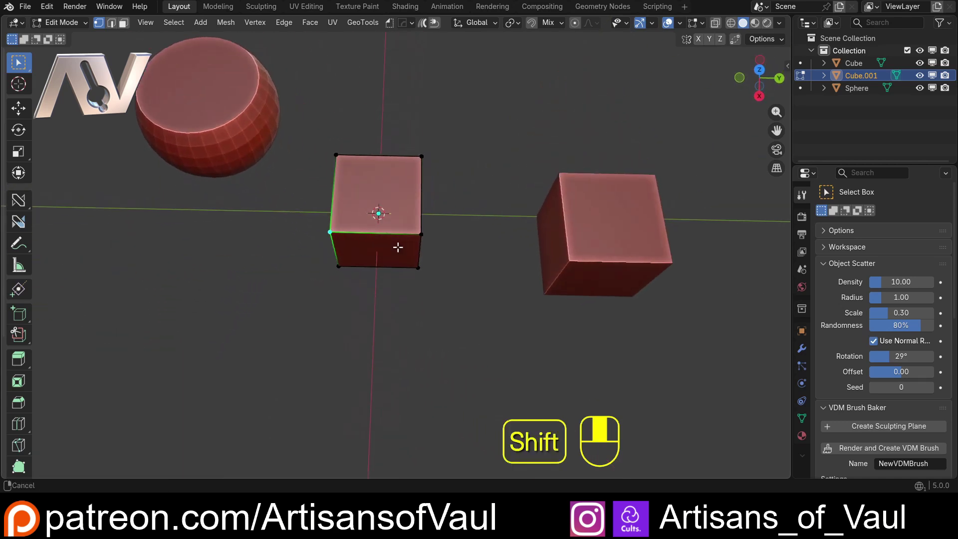
pyautogui.press('g')
pyautogui.click(261, 311)
pyautogui.click(419, 235)
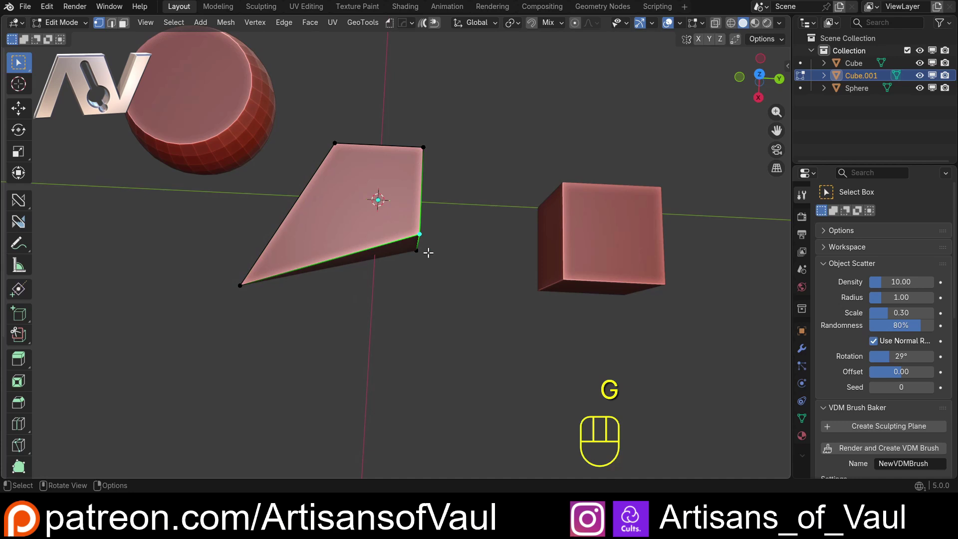
pyautogui.press('g')
pyautogui.click(488, 348)
# - Flatten the two displaced front corners to the -X selection bound through Mesh Flatten, using the lower corner as reference
pyautogui.keyDown('shift'); pyautogui.click(241, 285); pyautogui.keyUp('shift')
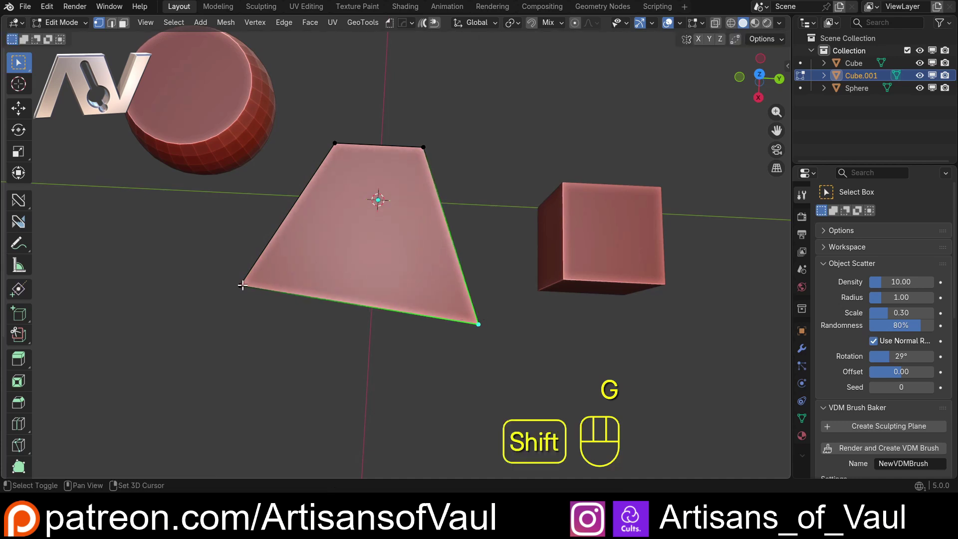
pyautogui.moveTo(315, 283); pyautogui.dragTo(478, 220, button='middle')
pyautogui.hotkey('alt', 'a')
pyautogui.click(384, 203)
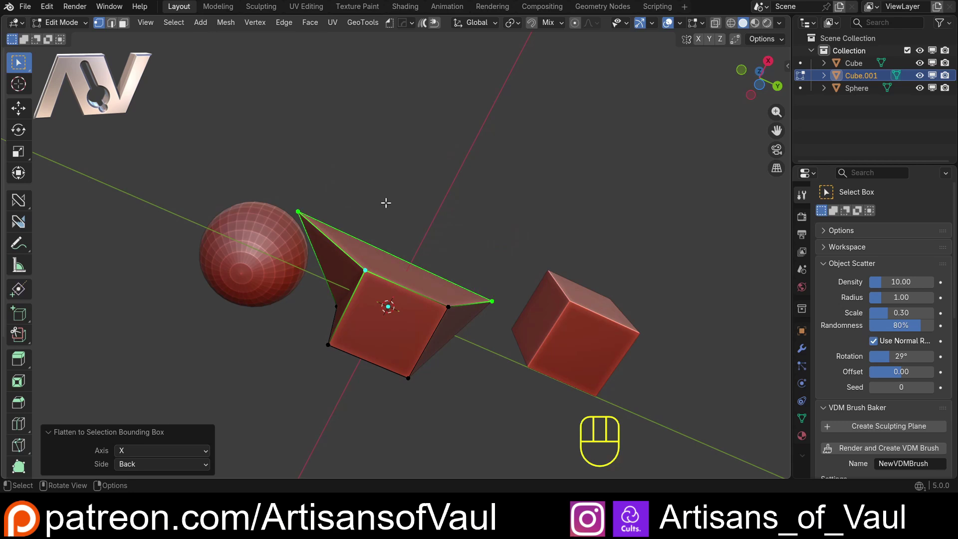
pyautogui.moveTo(385, 203); pyautogui.dragTo(288, 269, button='middle')
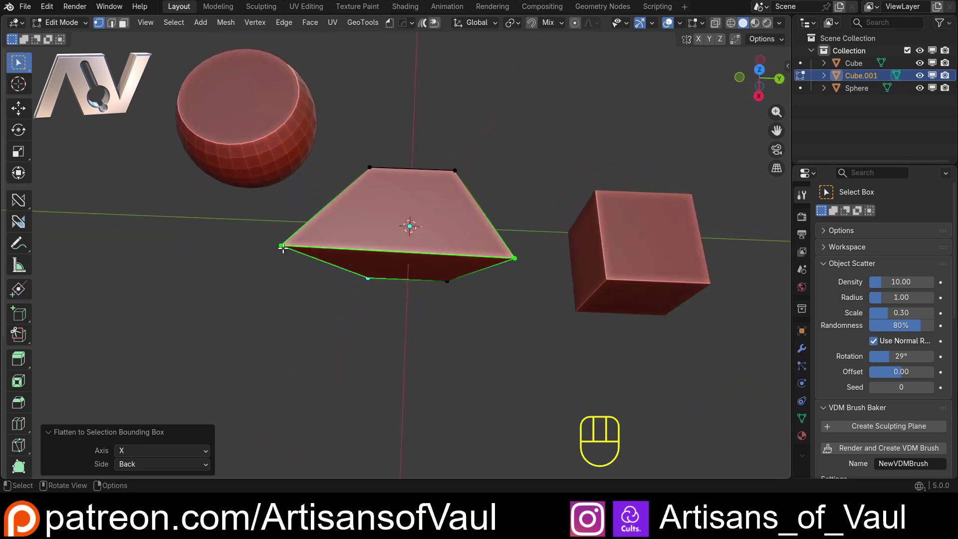
# - Flatten one side's two top corners to the +Y selection bound and the opposite side's to -Y through Mesh Flatten
pyautogui.keyDown('shift'); pyautogui.click(369, 167); pyautogui.keyUp('shift')
pyautogui.hotkey('alt', 'a')
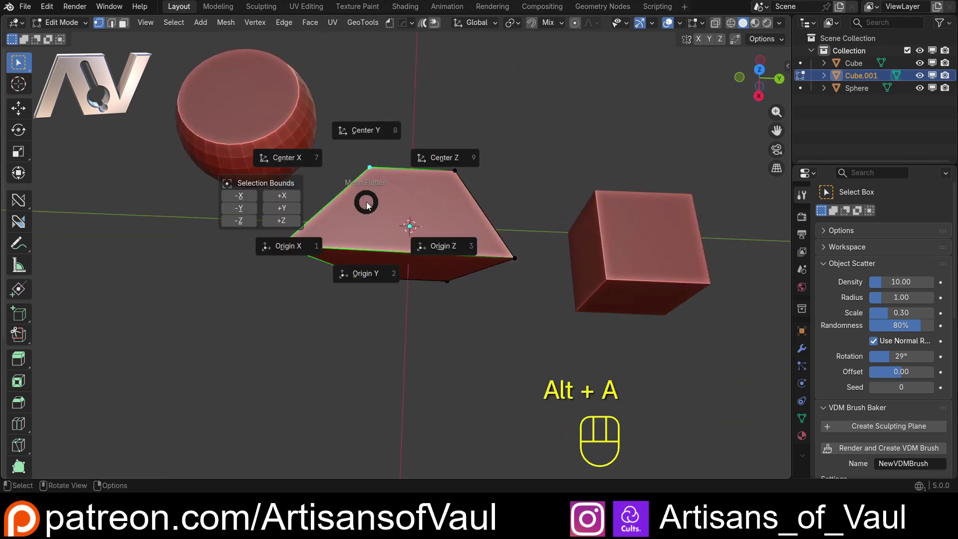
pyautogui.click(282, 208)
pyautogui.keyDown('shift'); pyautogui.click(478, 177); pyautogui.keyUp('shift')
pyautogui.hotkey('alt', 'a')
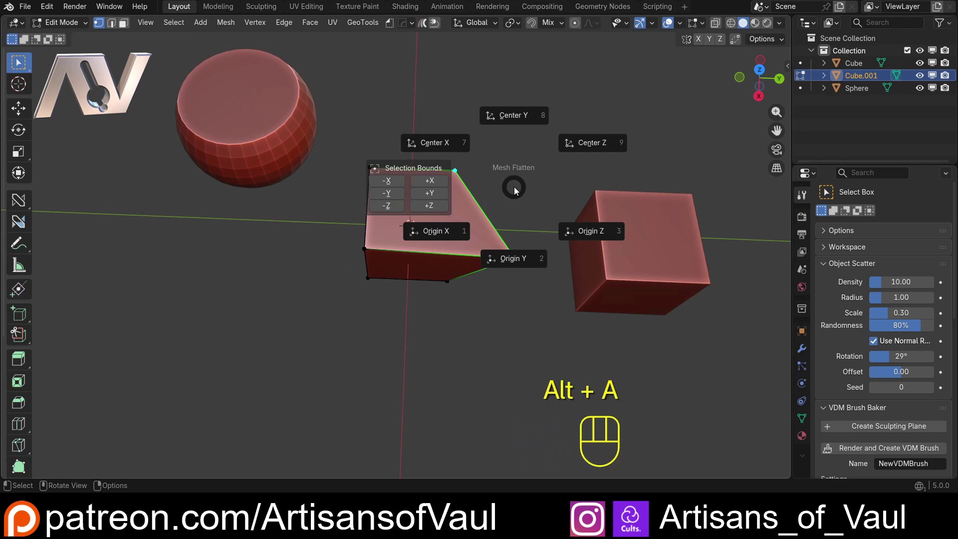
pyautogui.click(386, 193)
# - Flatten the two selected top corners to the +Z selection bound through the Mesh Flatten pie menu
pyautogui.moveTo(364, 308); pyautogui.dragTo(474, 222, button='middle')
pyautogui.hotkey('alt', 'a')
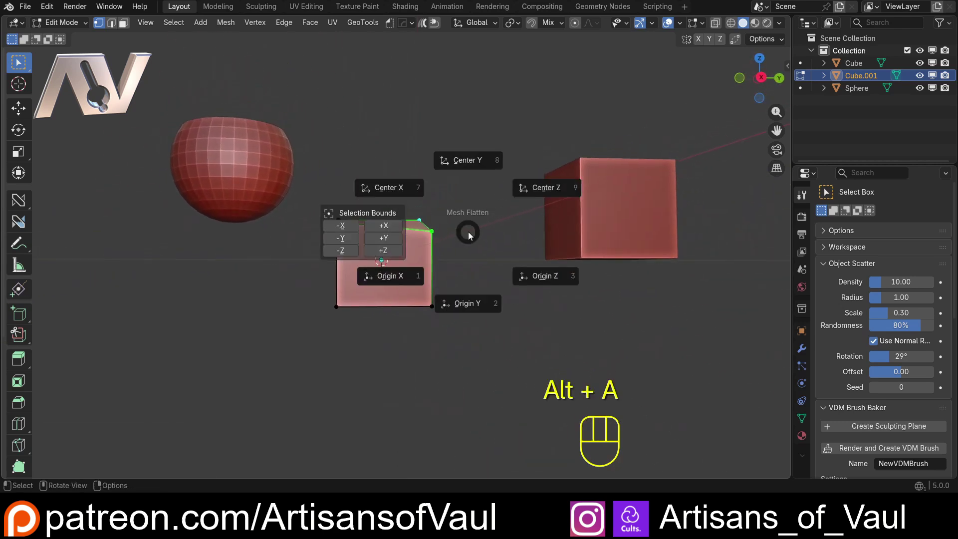
pyautogui.click(414, 245)
pyautogui.moveTo(413, 244); pyautogui.dragTo(350, 207, button='middle')
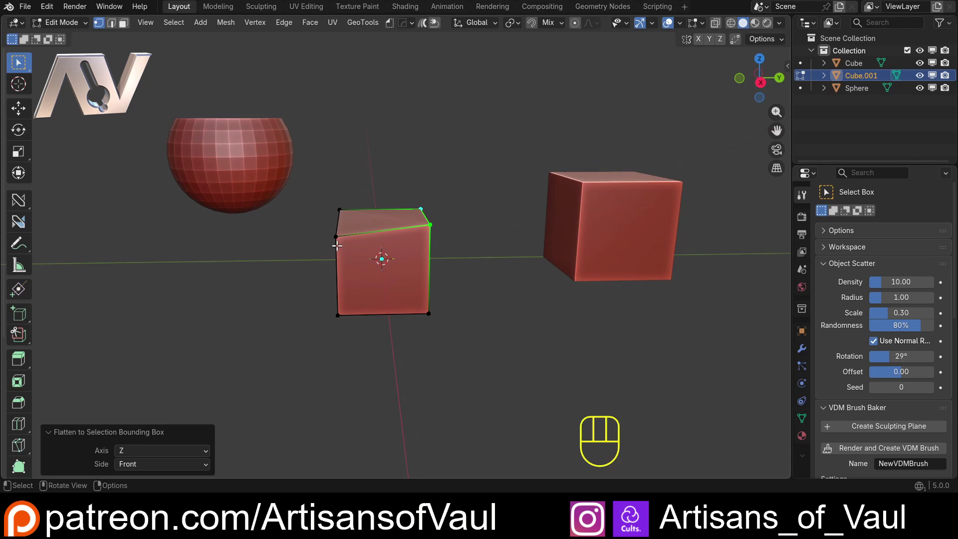
# - Flatten the opposite side's two top corners to the +Z selection bound through the Mesh Flatten pie menu
pyautogui.keyDown('shift'); pyautogui.click(340, 210); pyautogui.keyUp('shift')
pyautogui.hotkey('alt', 'a')
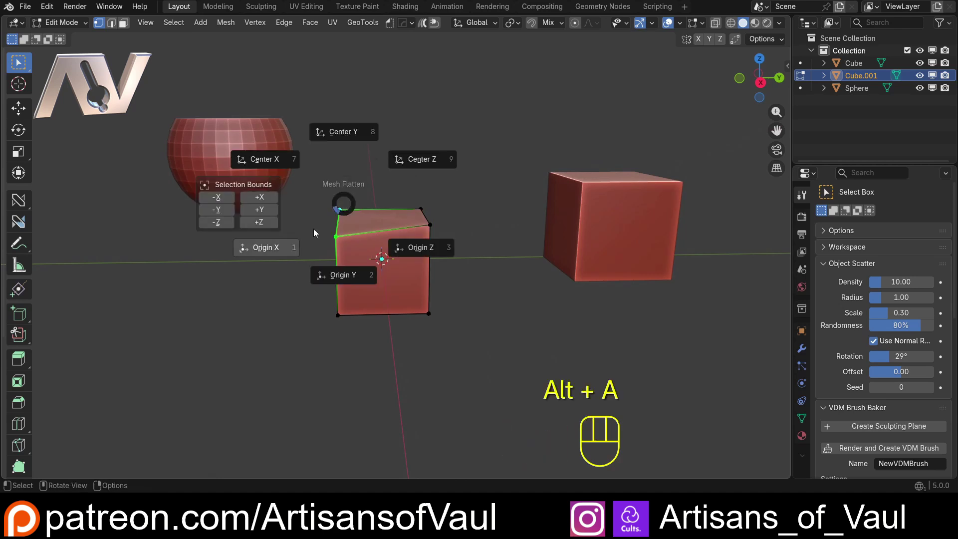
pyautogui.click(259, 222)
pyautogui.press('Tab')
# - Move one top corner vertex of the middle cube freely outward, about 2.73 along X and 0.31 along Y
pyautogui.moveTo(339, 178); pyautogui.dragTo(508, 274, button='middle')
pyautogui.press('Tab')
pyautogui.press('g')
pyautogui.click(616, 284)
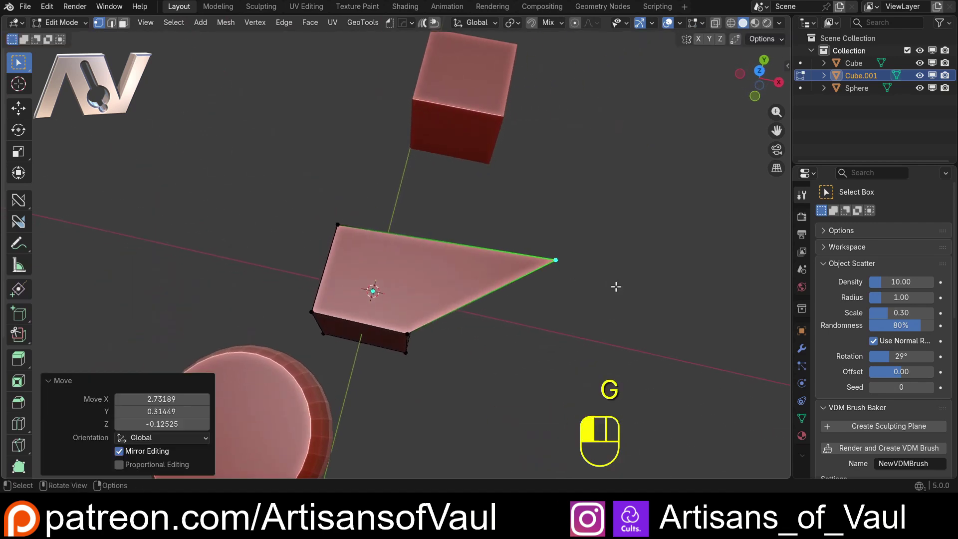
# - Flatten the displaced corner and its neighbouring top corner to the +X selection bound through Mesh Flatten, and switch the Side to Back
pyautogui.keyDown('shift'); pyautogui.moveTo(529, 315); pyautogui.dragTo(504, 280, button='middle'); pyautogui.keyUp('shift')
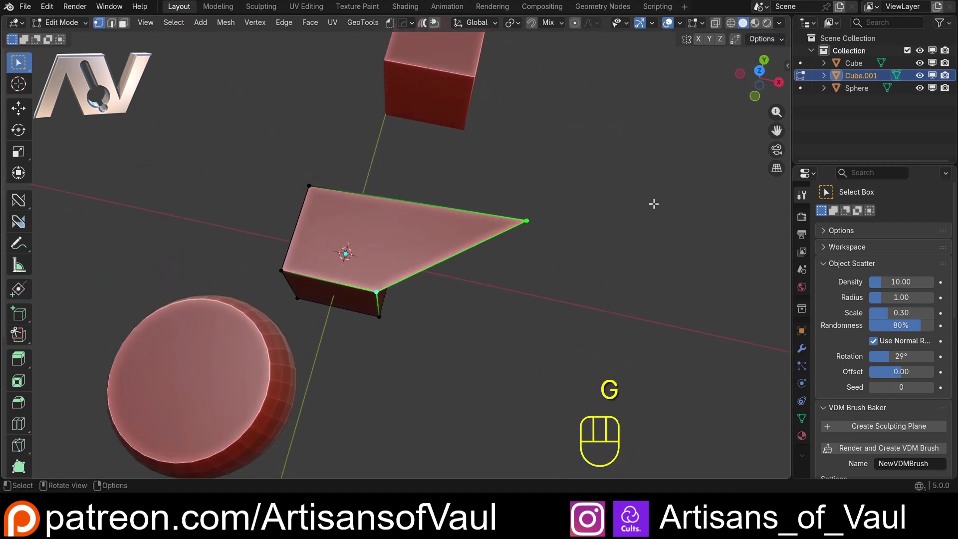
pyautogui.hotkey('alt', 'a')
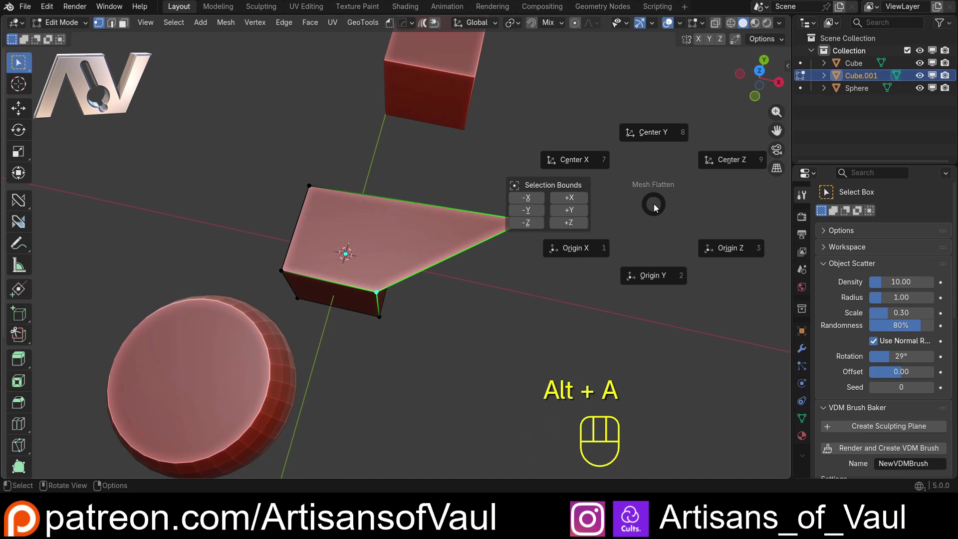
pyautogui.click(564, 199)
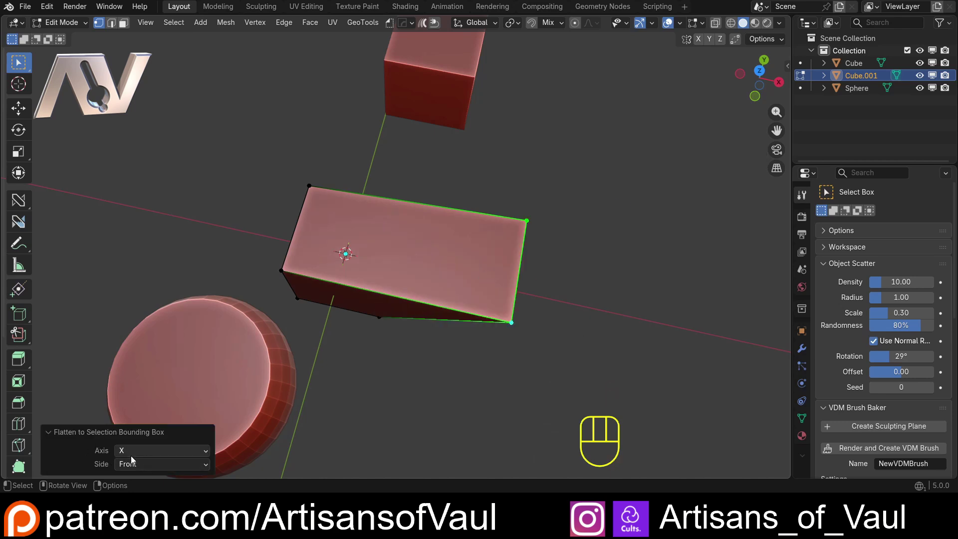
pyautogui.click(52, 433)
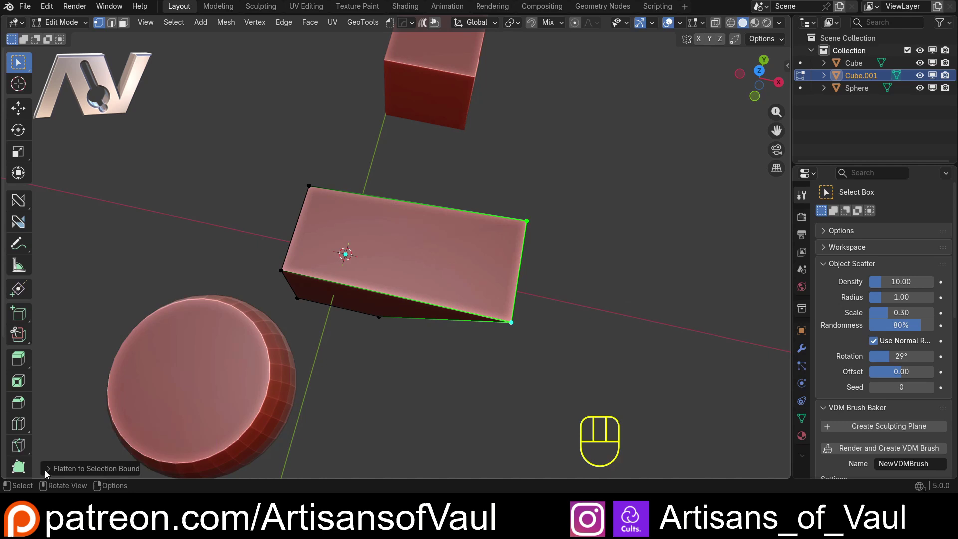
pyautogui.click(45, 469)
pyautogui.click(151, 466)
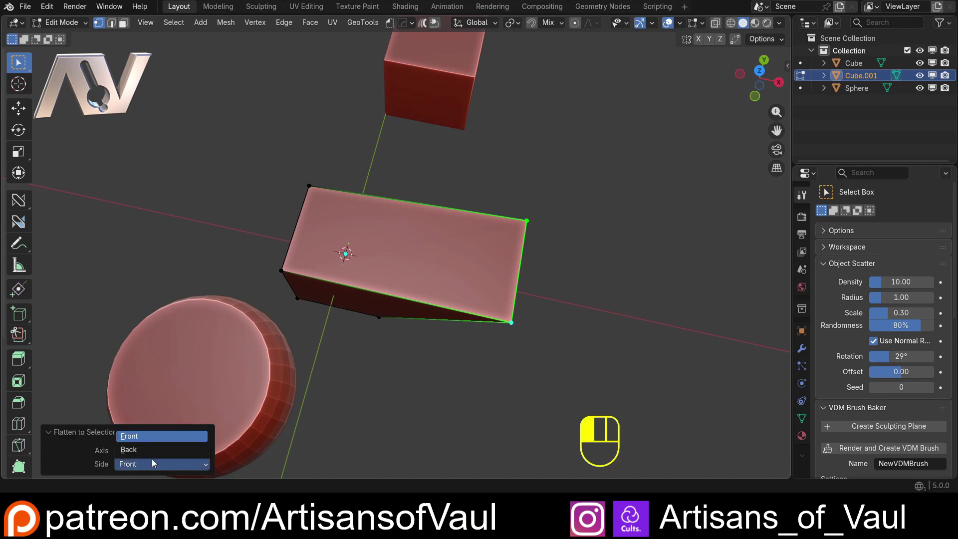
pyautogui.click(157, 450)
pyautogui.moveTo(425, 292); pyautogui.dragTo(226, 225, button='middle')
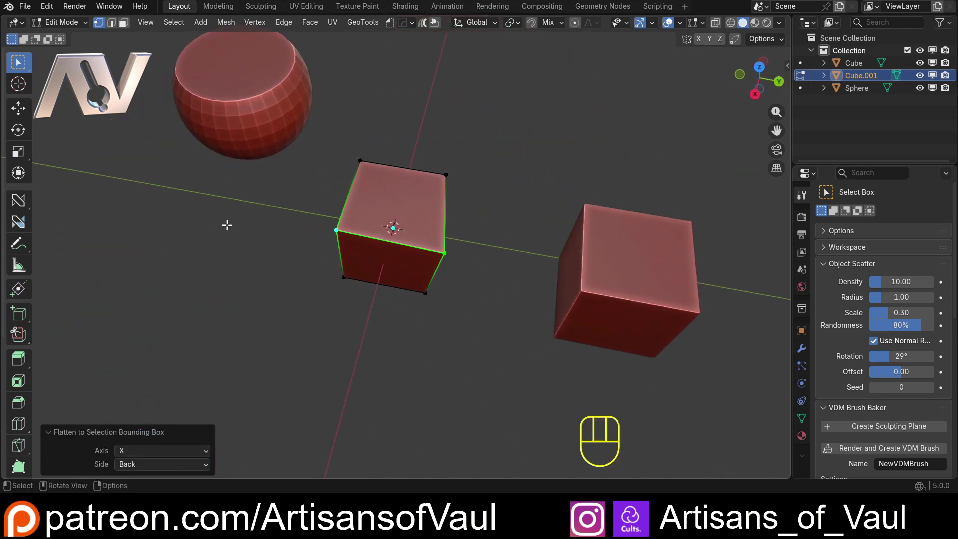
# - Flatten the two top corners of the cube's +Y side to the -Y selection bound through Mesh Flatten
pyautogui.moveTo(438, 260); pyautogui.dragTo(479, 167)
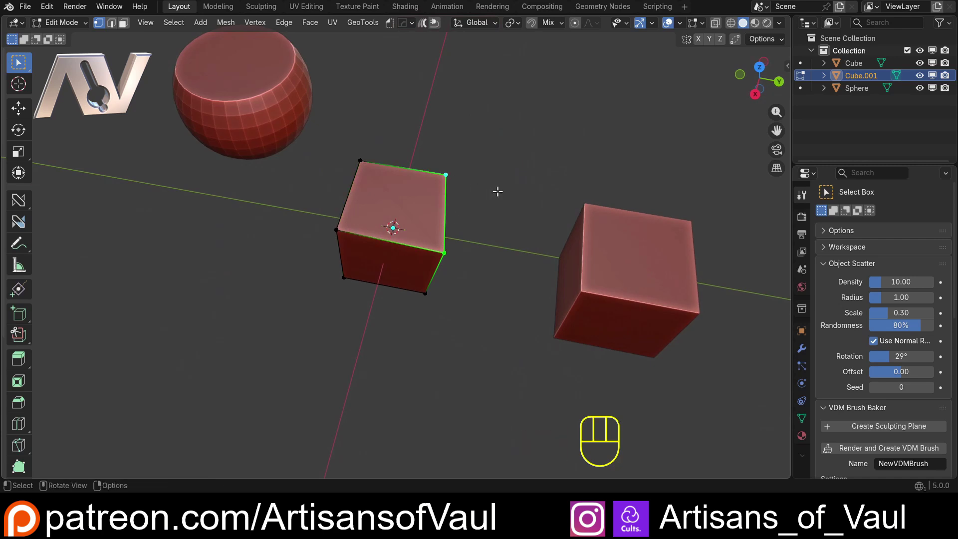
pyautogui.hotkey('alt', 'a')
pyautogui.click(371, 198)
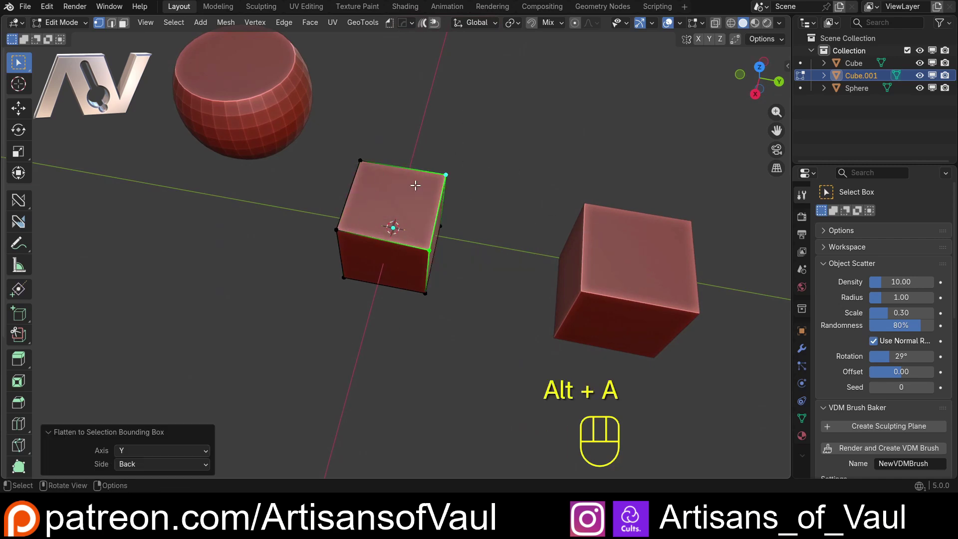
pyautogui.moveTo(366, 291); pyautogui.dragTo(362, 259, button='middle')
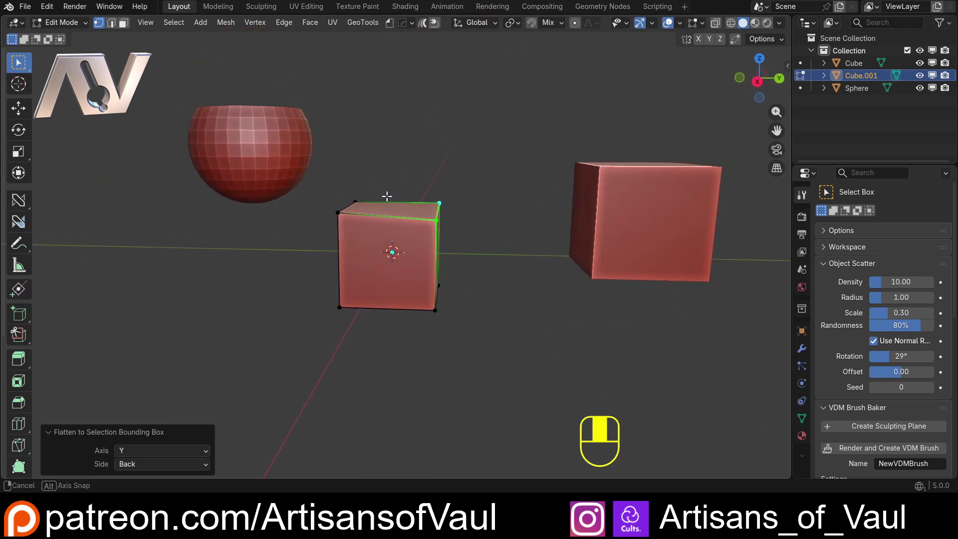
# - Try the Front side for the Y-axis flatten, and return the Side option to Back
pyautogui.click(141, 462)
pyautogui.click(154, 437)
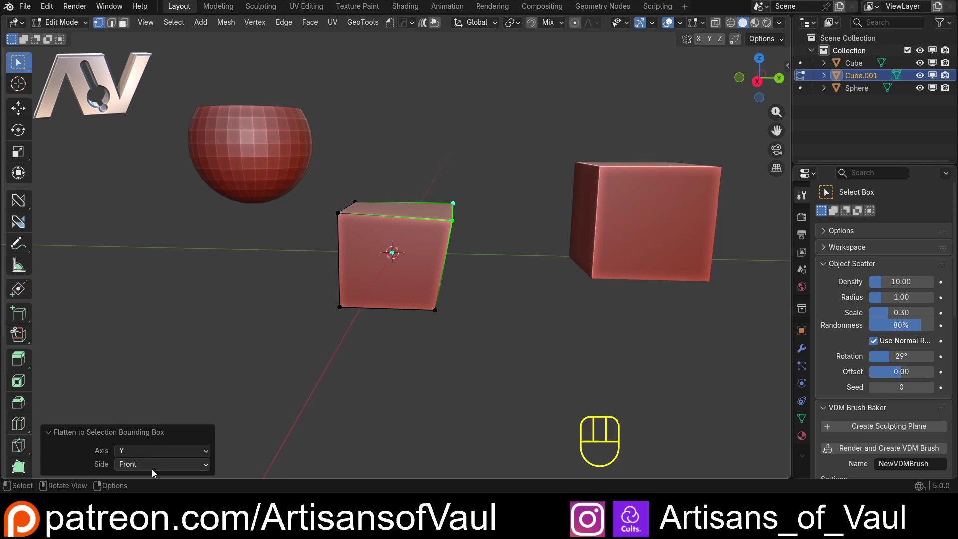
pyautogui.click(152, 468)
pyautogui.click(128, 450)
pyautogui.moveTo(454, 209); pyautogui.dragTo(357, 230, button='middle')
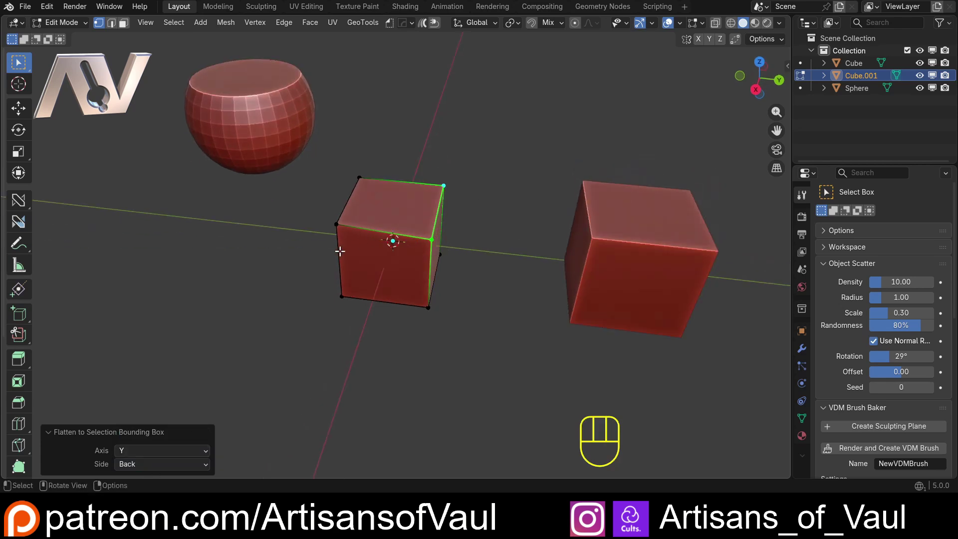
pyautogui.moveTo(225, 261); pyautogui.dragTo(357, 229, button='middle')
# - Edit the sphere in wireframe from the X-axis view and select all vertices in its lower third
pyautogui.press('Tab')
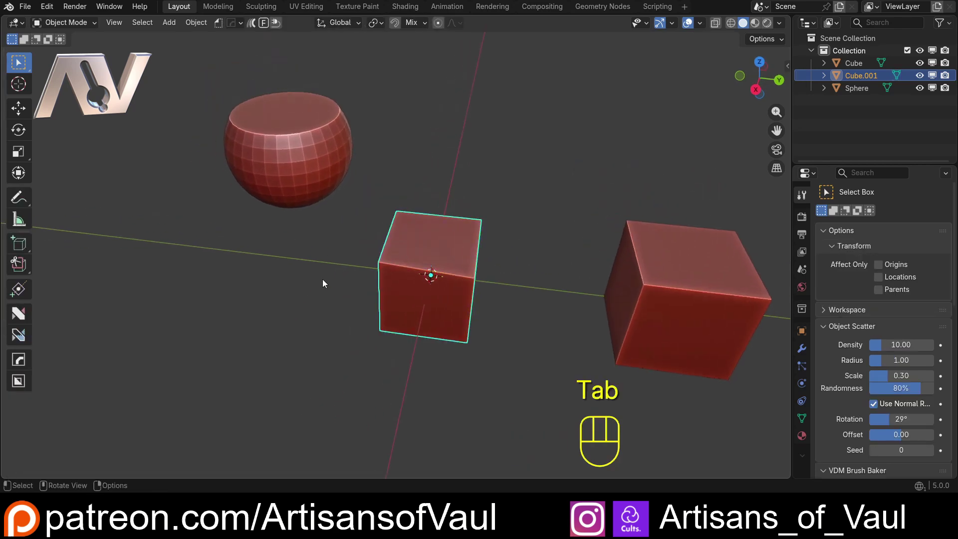
pyautogui.moveTo(233, 205); pyautogui.dragTo(297, 248, button='middle')
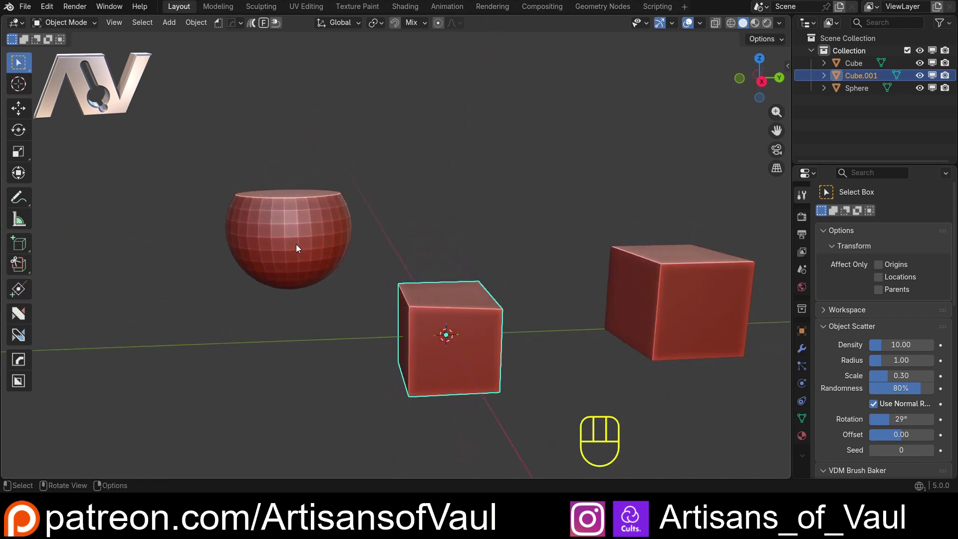
pyautogui.keyDown('shift'); pyautogui.moveTo(453, 310); pyautogui.dragTo(340, 252, button='middle'); pyautogui.keyUp('shift')
pyautogui.click(339, 252)
pyautogui.press('Tab')
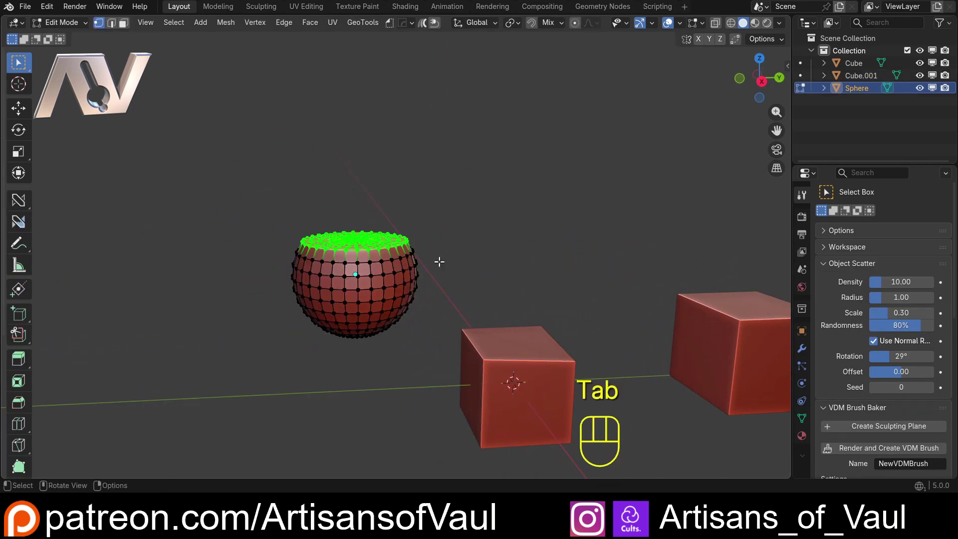
pyautogui.click(762, 80)
pyautogui.scroll(4, 290, 358)
pyautogui.keyDown('shift'); pyautogui.moveTo(290, 358); pyautogui.dragTo(306, 227, button='middle'); pyautogui.keyUp('shift')
pyautogui.hotkey('shift', 'z')
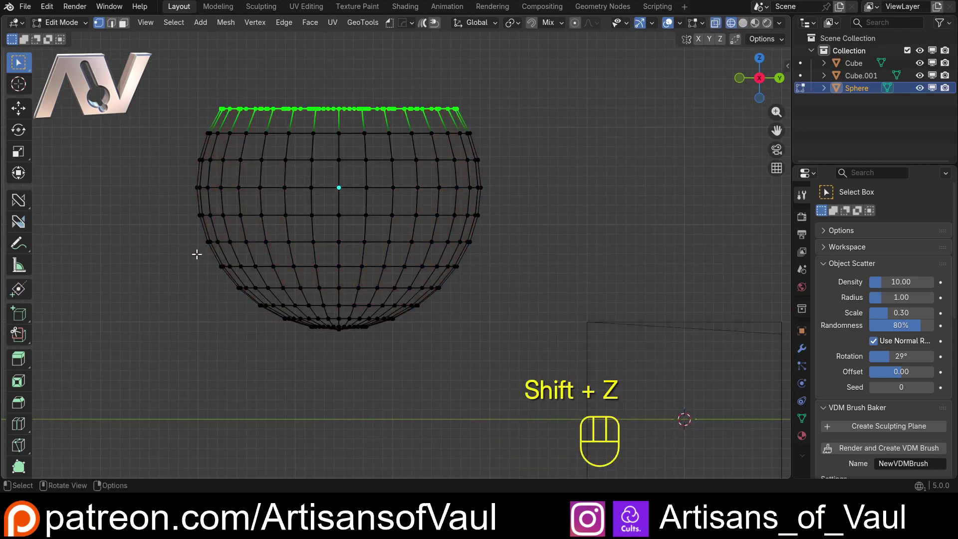
pyautogui.moveTo(183, 256); pyautogui.dragTo(571, 364)
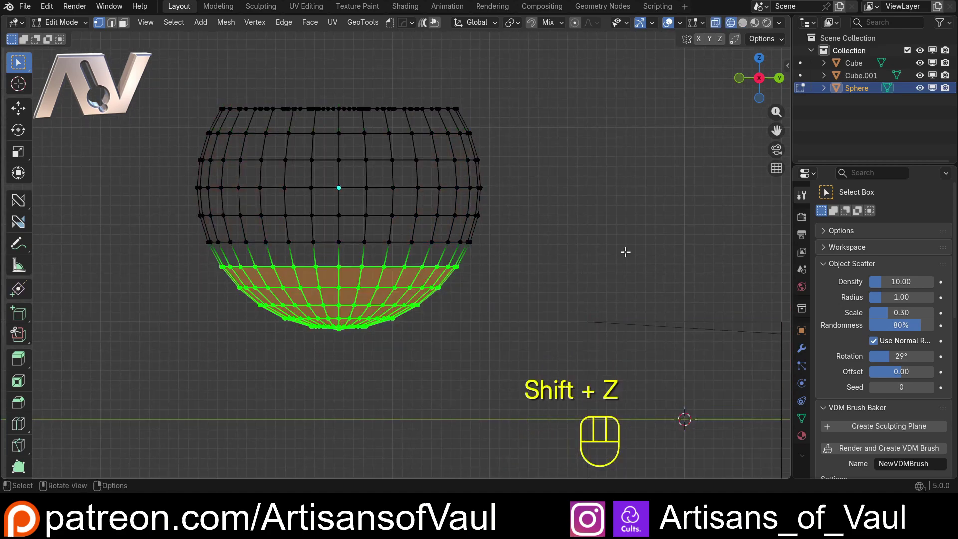
# - Try to flatten the sphere's lower vertices by scaling them to 0 along Z and moving them up along Z
pyautogui.press('s')
pyautogui.press('z')
pyautogui.press('KP_0')
pyautogui.press('KP_Enter')
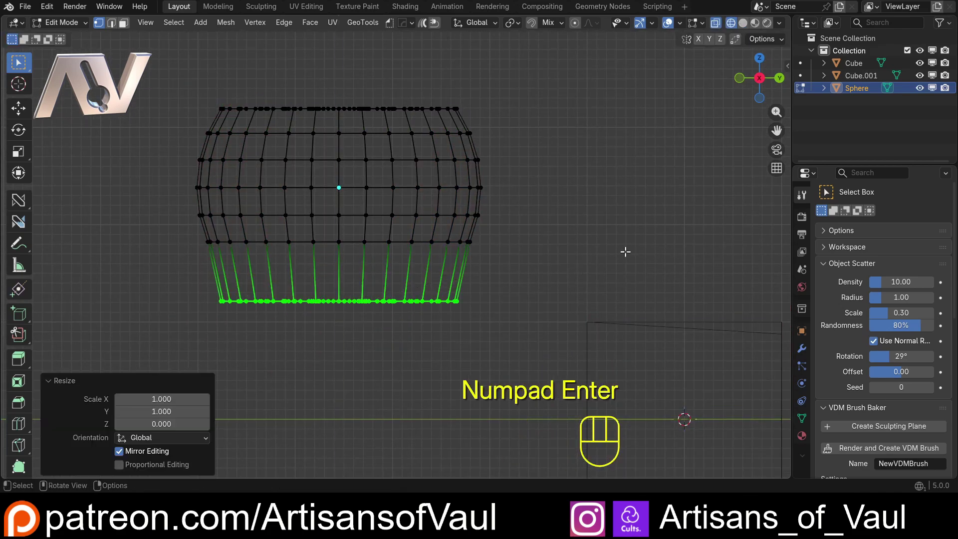
pyautogui.press('g')
pyautogui.press('z')
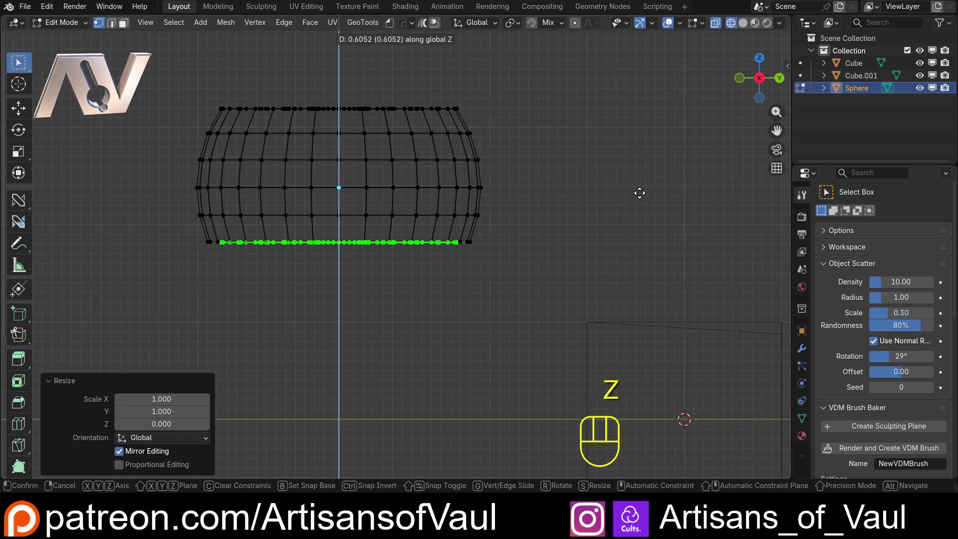
pyautogui.rightClick(640, 193)
pyautogui.hotkey('ctrl', 'z')
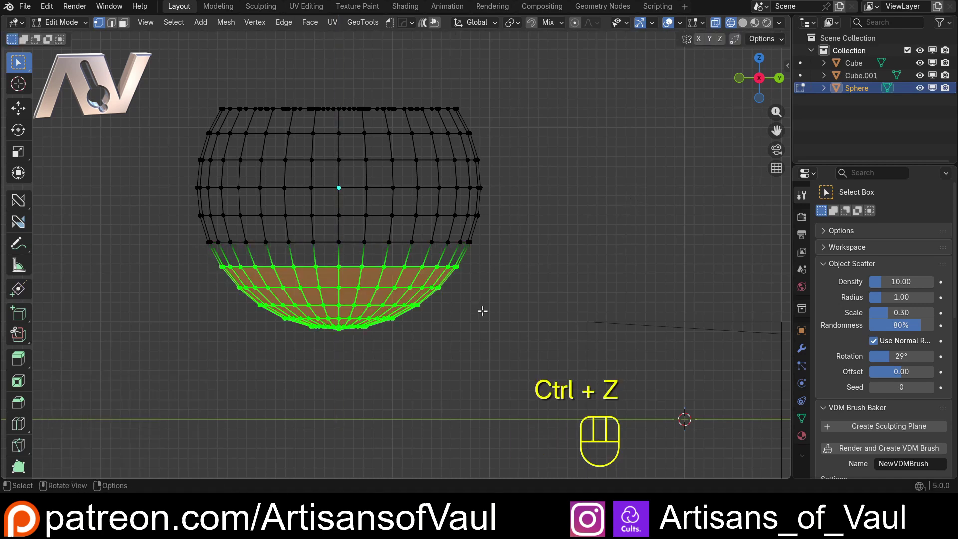
# - Flatten the sphere's lower vertices to the +Z selection bound, using a vertex of the ring just above as reference, and return to solid shading
pyautogui.keyDown('shift'); pyautogui.click(469, 242); pyautogui.keyUp('shift')
pyautogui.hotkey('alt', 'a')
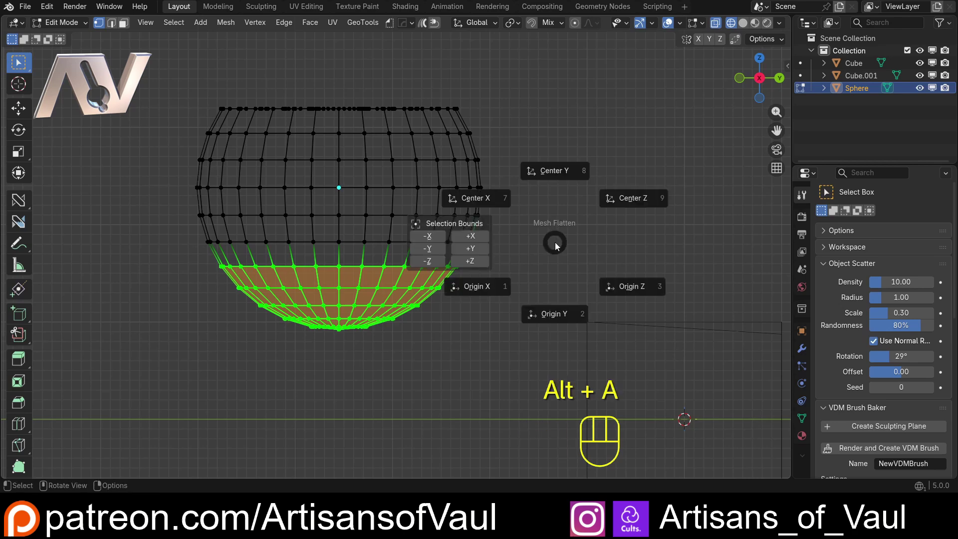
pyautogui.click(471, 262)
pyautogui.press('Tab')
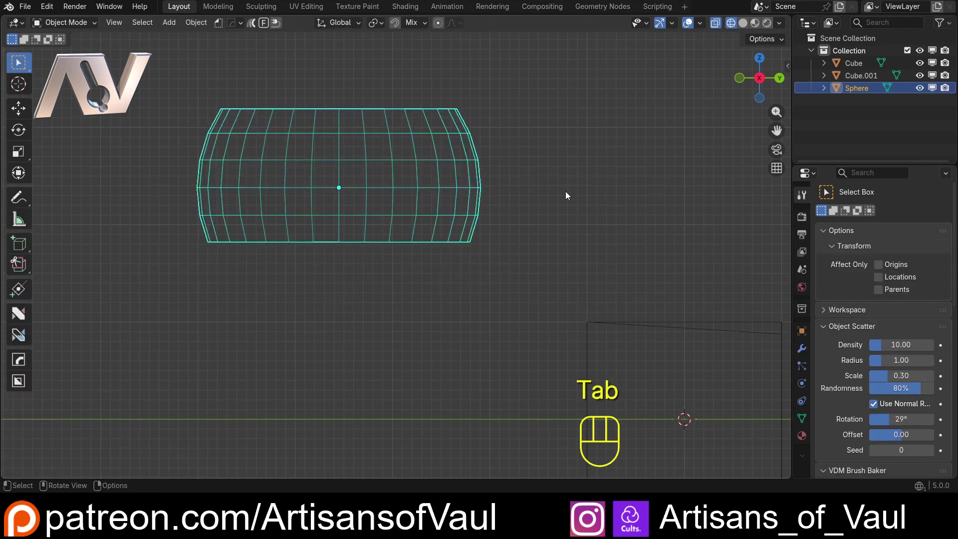
pyautogui.scroll(-3, 564, 190)
pyautogui.moveTo(549, 184); pyautogui.dragTo(527, 232, button='middle')
pyautogui.hotkey('shift', 'z')
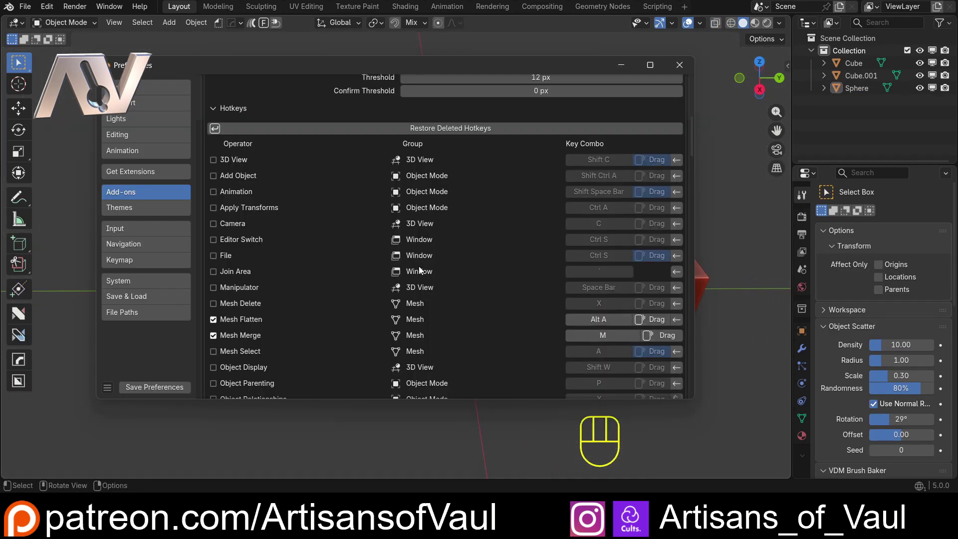
# - Review the Proportional Edit entries in the add-on's hotkey list
pyautogui.scroll(-10, 403, 262)
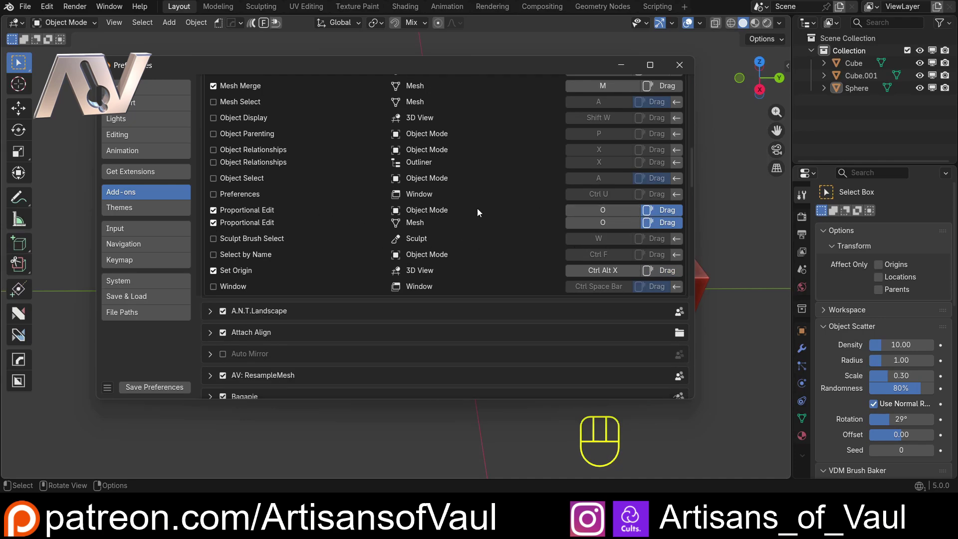
pyautogui.click(438, 22)
pyautogui.click(624, 64)
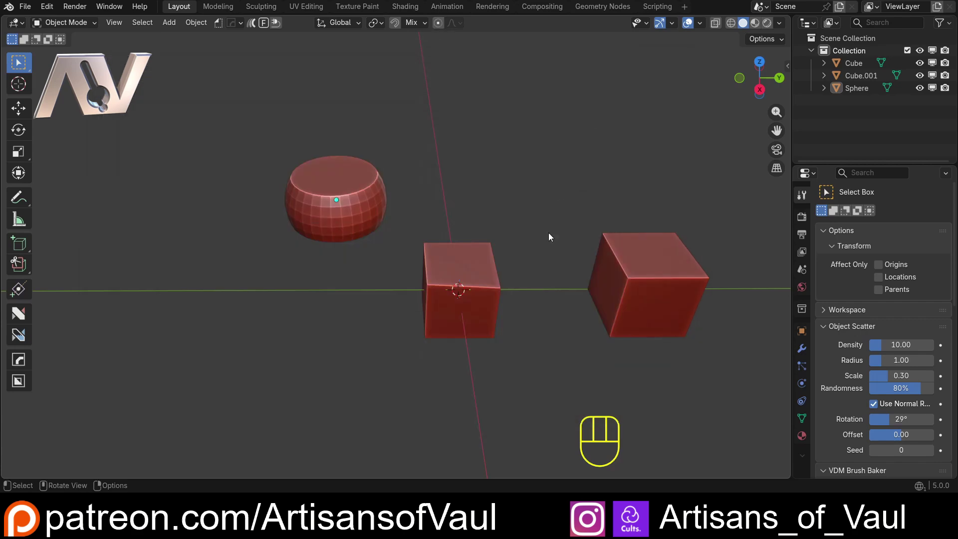
# - Enter Edit Mode on the middle cube and select one of its top corner vertices
pyautogui.moveTo(549, 237); pyautogui.dragTo(465, 229, button='middle')
pyautogui.moveTo(328, 217); pyautogui.dragTo(327, 239, button='middle')
pyautogui.click(387, 259)
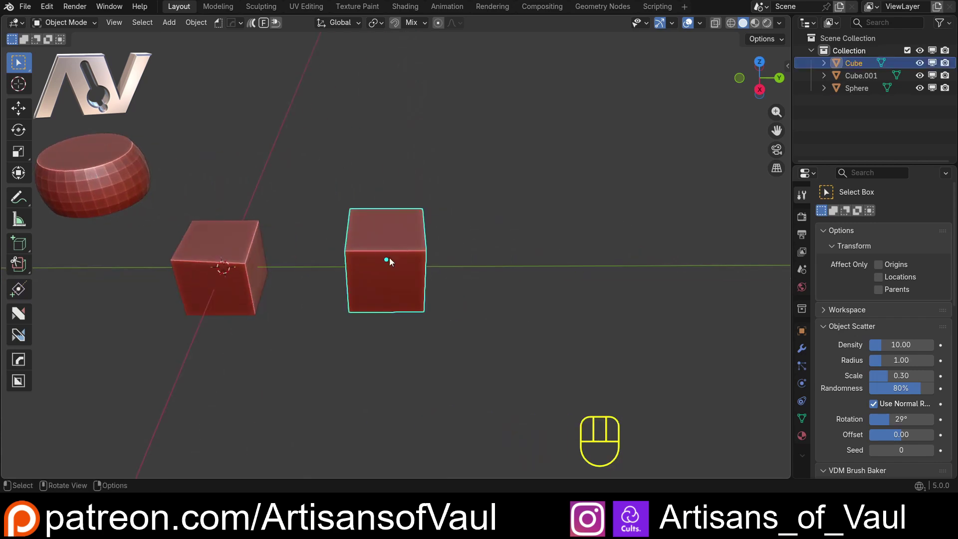
pyautogui.moveTo(389, 258); pyautogui.dragTo(470, 251, button='middle')
pyautogui.click(241, 369)
pyautogui.moveTo(241, 369); pyautogui.dragTo(368, 231, button='middle')
pyautogui.press('Tab')
pyautogui.scroll(2, 423, 212)
pyautogui.click(423, 212)
pyautogui.moveTo(423, 212); pyautogui.dragTo(391, 256, button='middle')
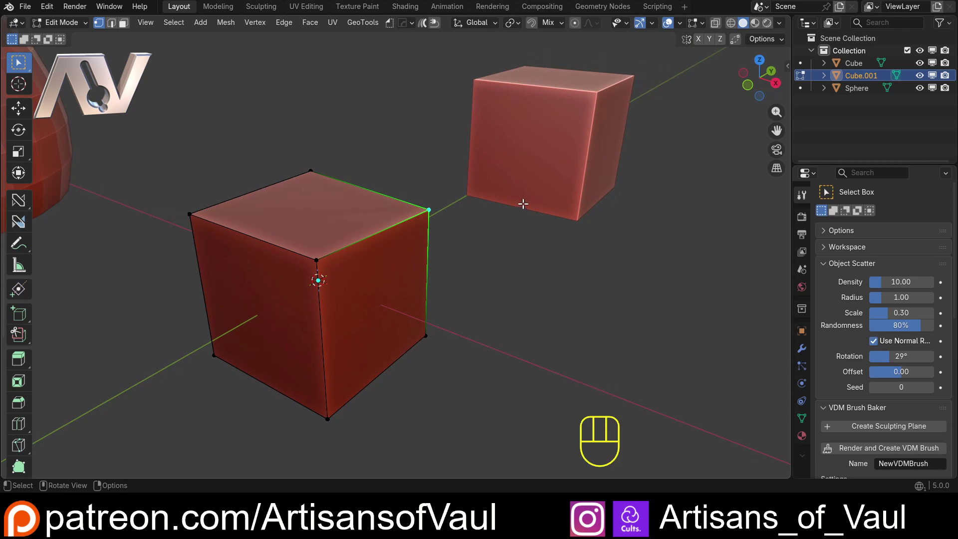
# - Switch on proportional editing with the Sphere falloff through the Proportional Edit pie menu, and switch proportional editing off again
pyautogui.press('o')
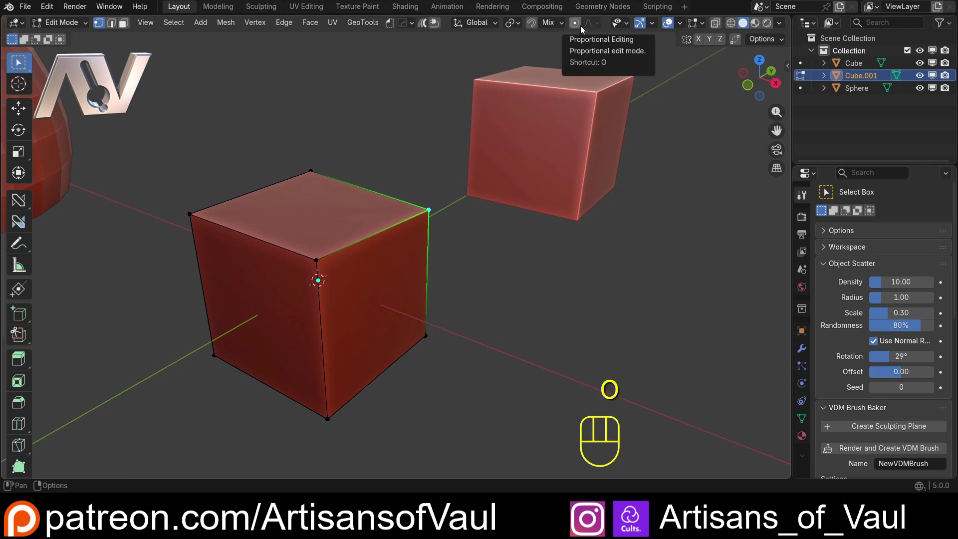
pyautogui.press('o')
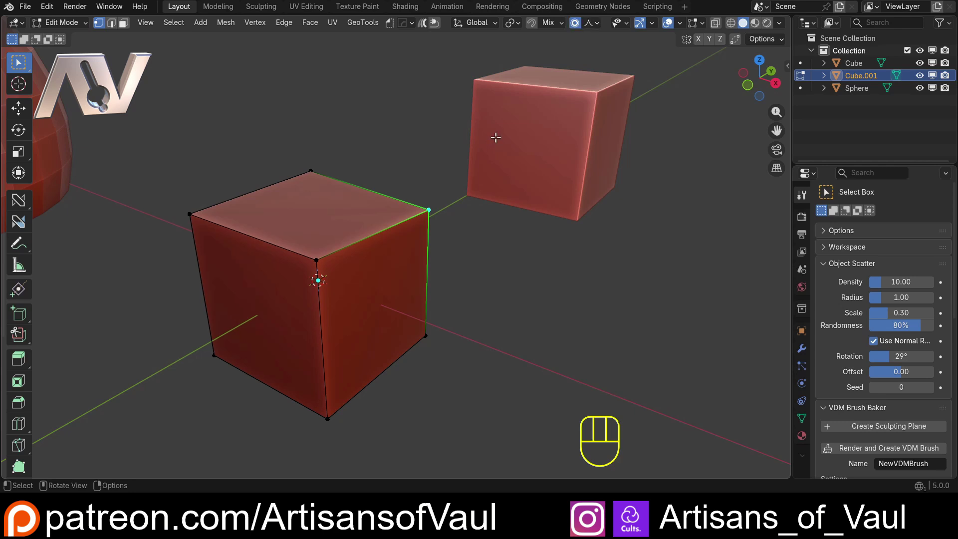
pyautogui.hotkey('shift', 'o')
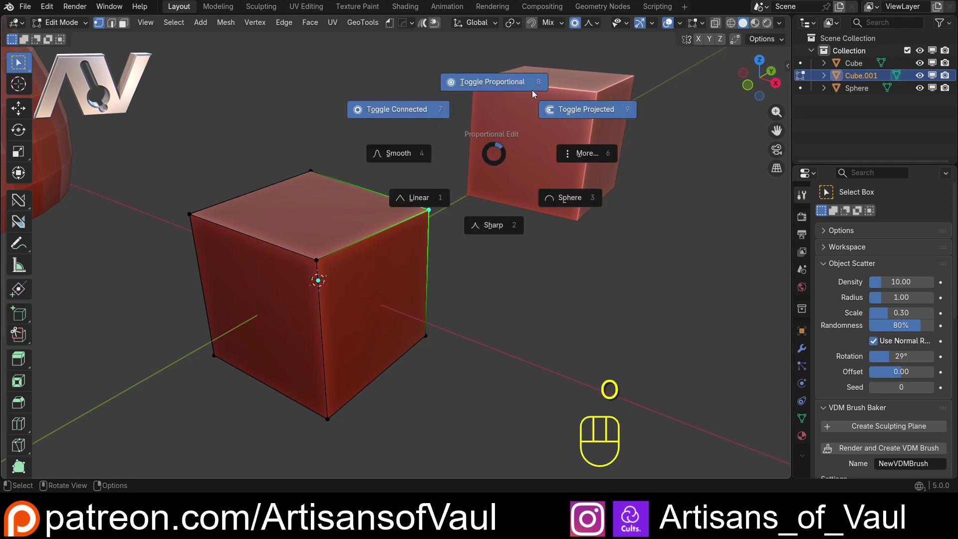
pyautogui.click(644, 271)
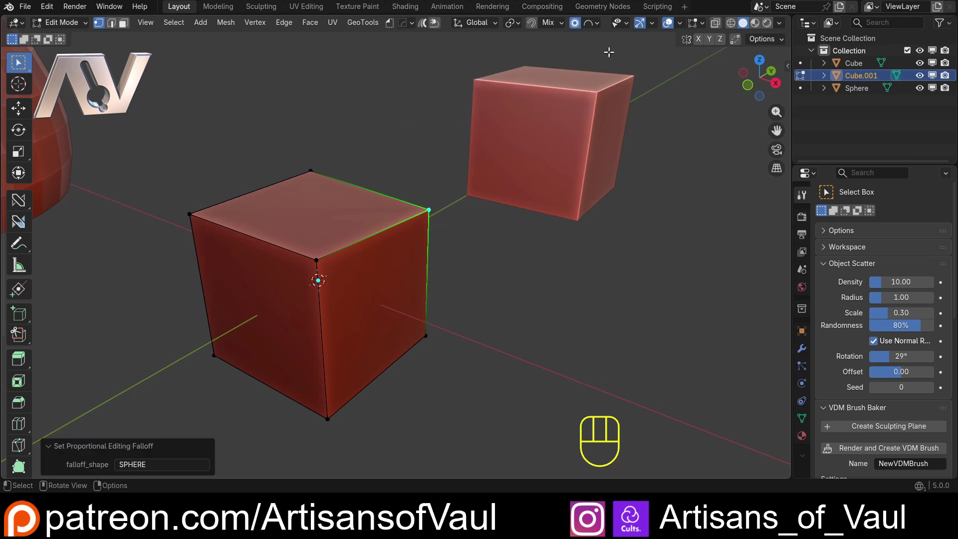
pyautogui.press('o')
# - Check the Set Origin pie menu hotkey in the add-on preferences
pyautogui.hotkey('ctrl', 'u')
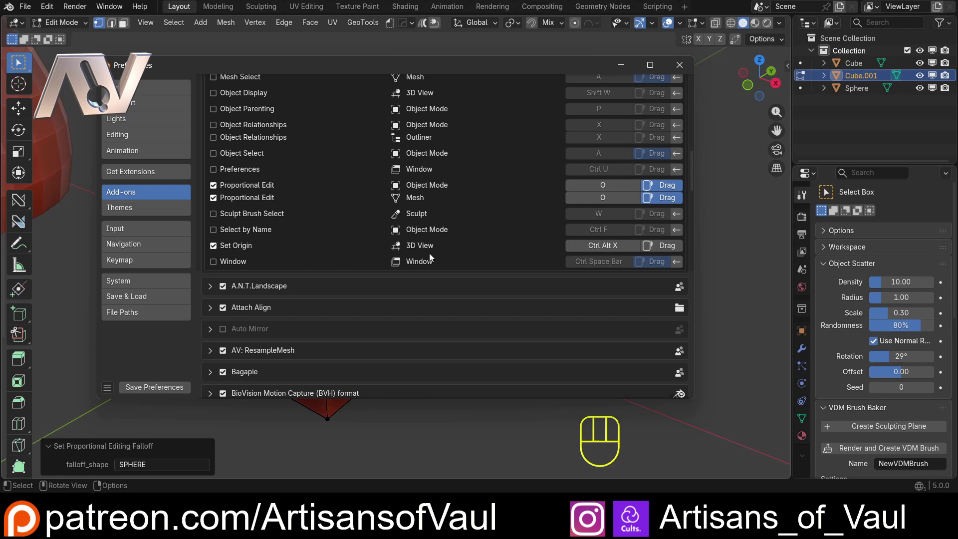
pyautogui.click(679, 65)
# - Select a top corner vertex of the middle cube and snap the 3D cursor to it
pyautogui.moveTo(316, 278); pyautogui.dragTo(319, 238, button='middle')
pyautogui.click(224, 203)
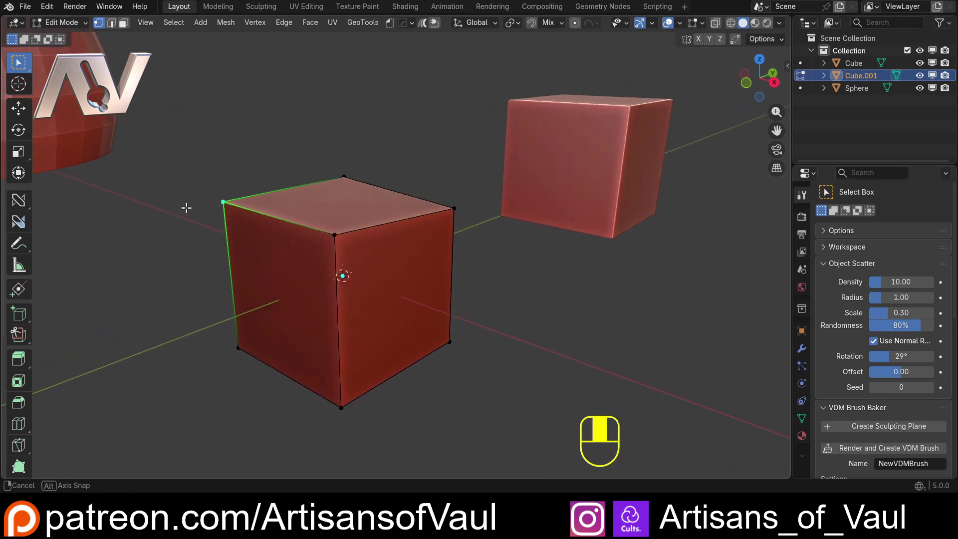
pyautogui.moveTo(188, 207); pyautogui.dragTo(748, 255, button='middle')
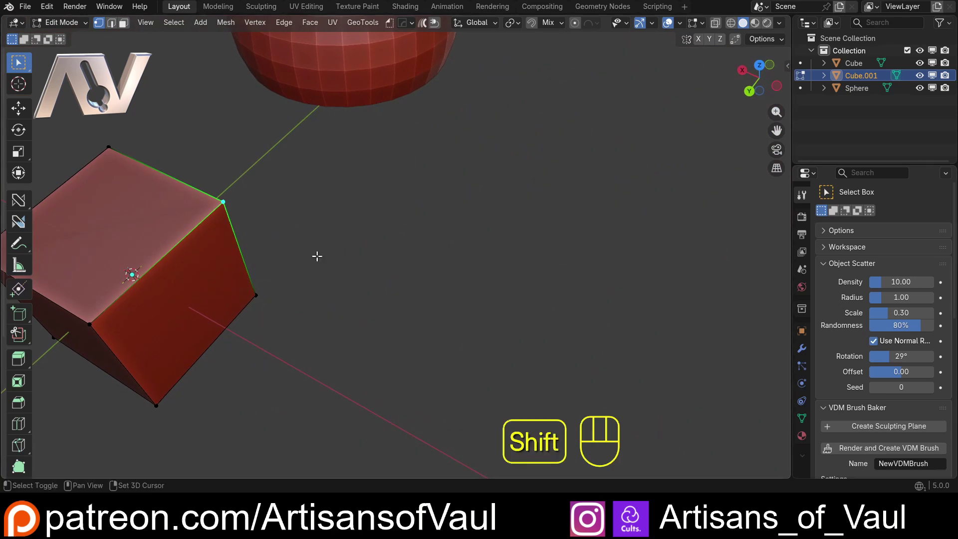
pyautogui.moveTo(316, 256); pyautogui.dragTo(575, 85, button='middle')
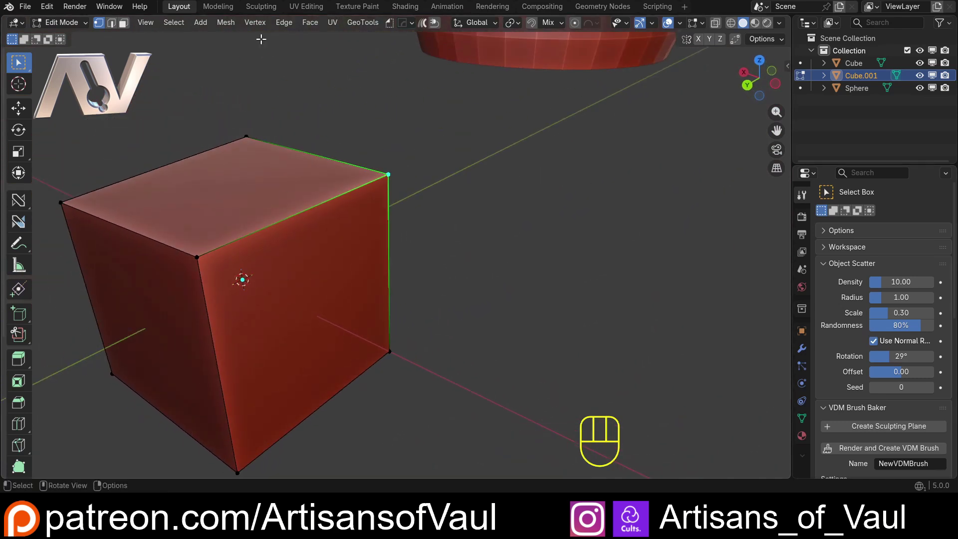
pyautogui.click(225, 23)
pyautogui.moveTo(252, 53)
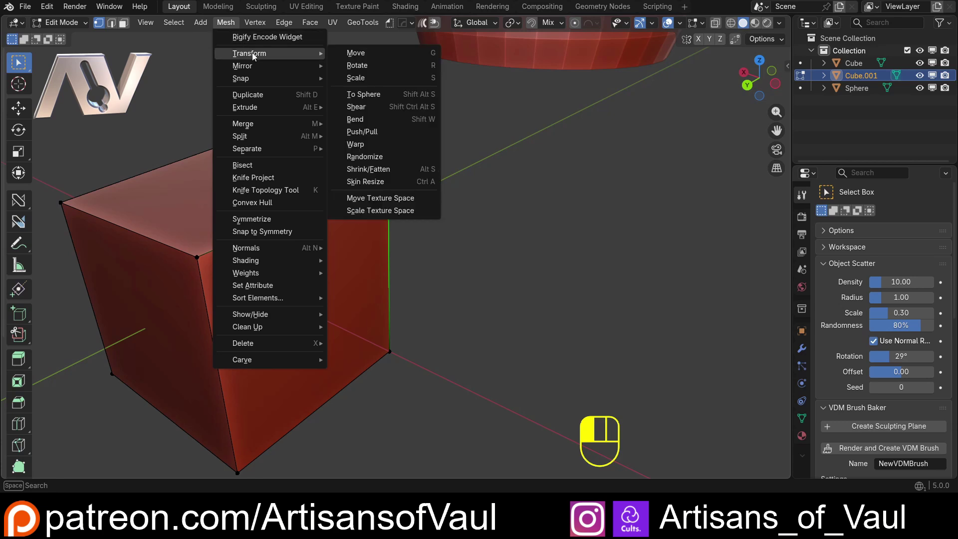
pyautogui.moveTo(253, 70)
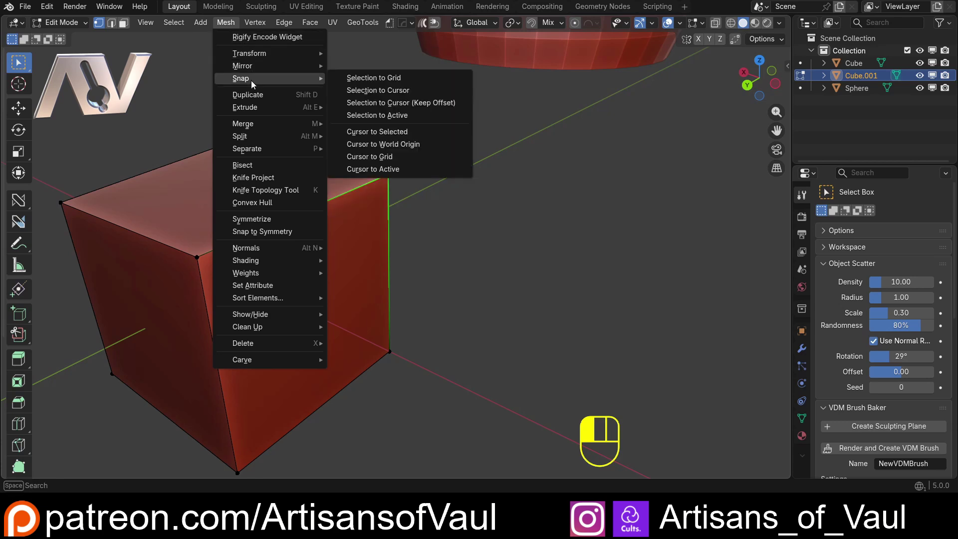
pyautogui.click(376, 132)
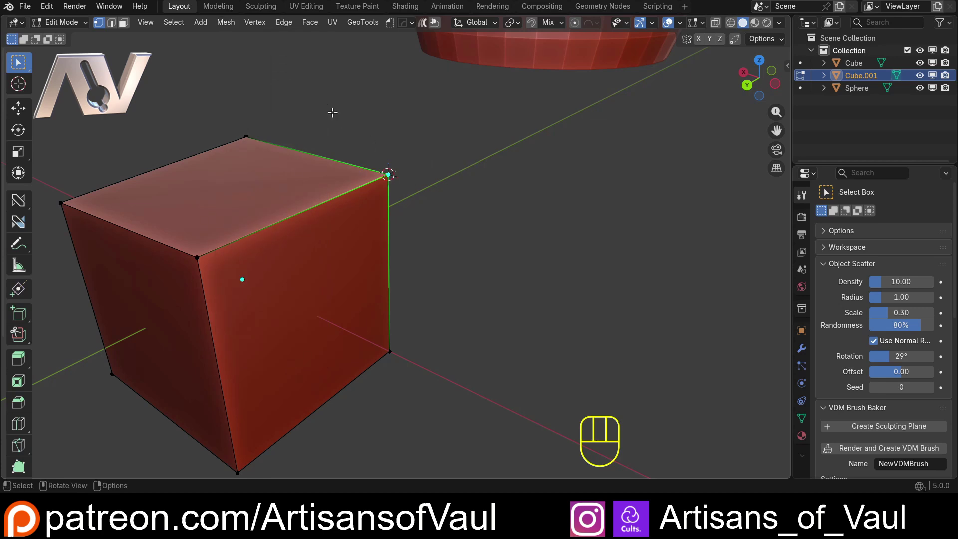
# - Return to Object Mode and set the middle cube's origin to the 3D cursor with the standard Set Origin command
pyautogui.press('Tab')
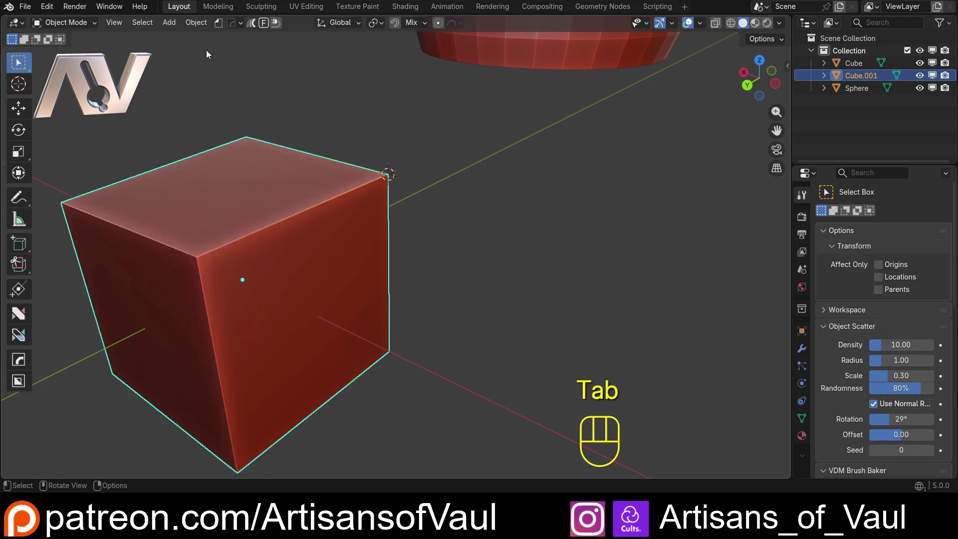
pyautogui.click(196, 23)
pyautogui.moveTo(224, 50)
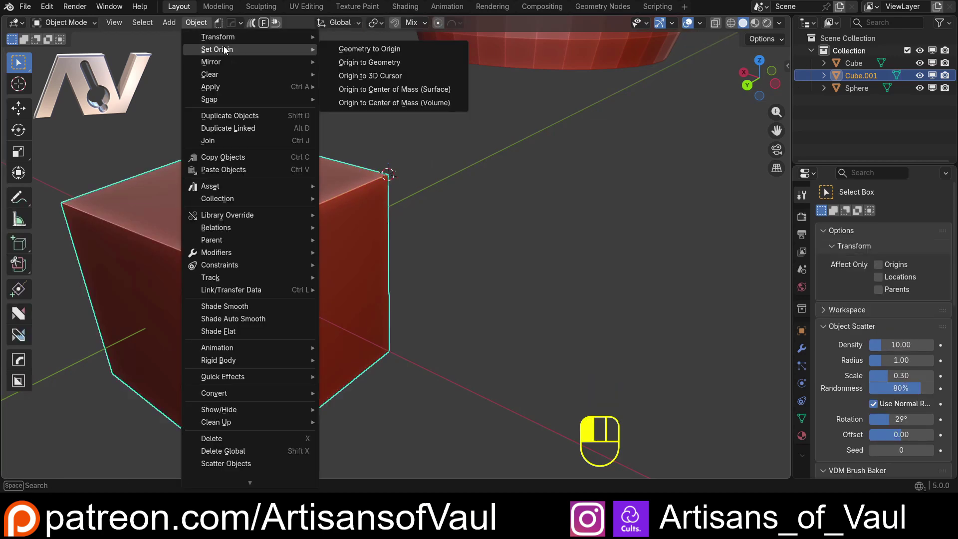
pyautogui.click(391, 76)
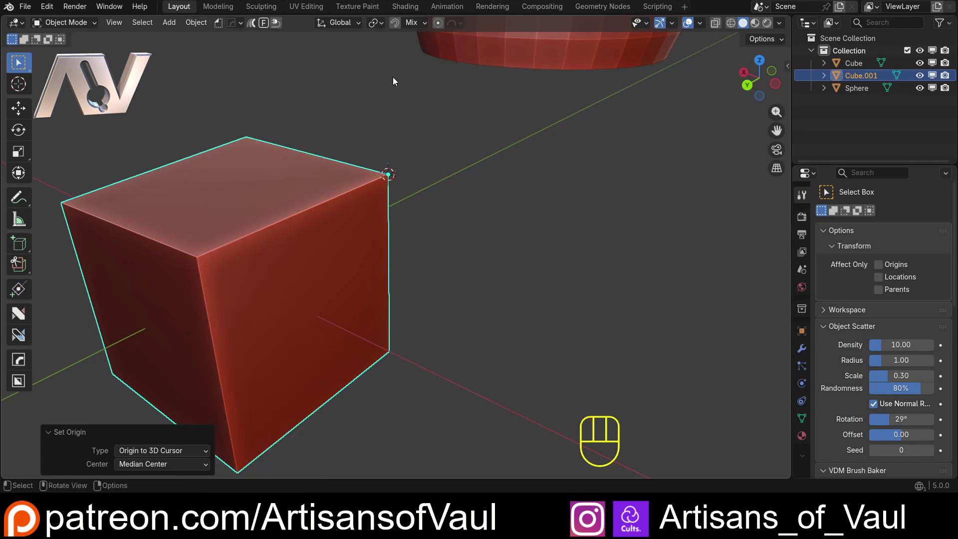
# - In Edit Mode, select a different top corner vertex and move the origin to it with Origin -> Selection from the Set Origin pie menu
pyautogui.scroll(-3, 426, 219)
pyautogui.moveTo(427, 223); pyautogui.dragTo(369, 216, button='middle')
pyautogui.scroll(1, 415, 218)
pyautogui.press('Tab')
pyautogui.keyDown('shift'); pyautogui.moveTo(257, 207); pyautogui.dragTo(305, 205, button='middle'); pyautogui.keyUp('shift')
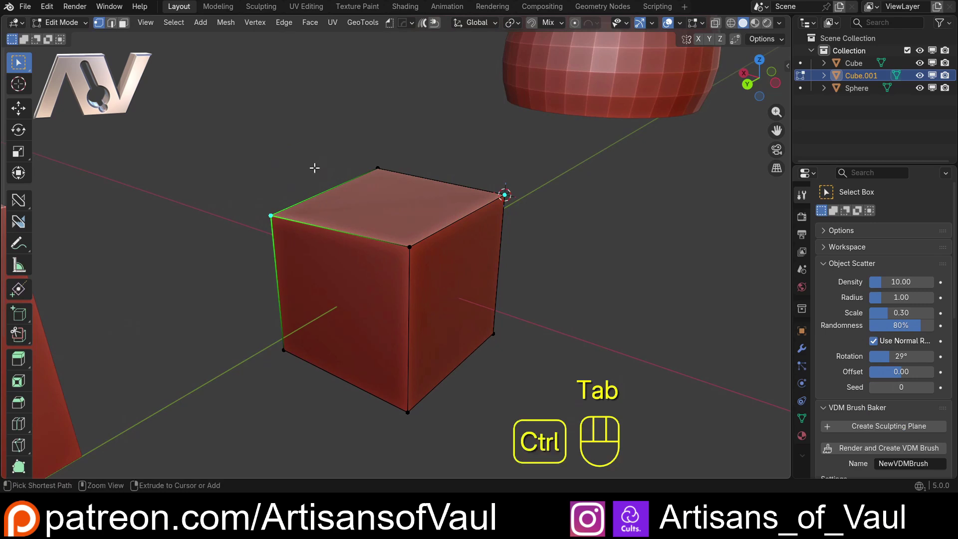
pyautogui.hotkey('ctrl', 'alt', 'x')
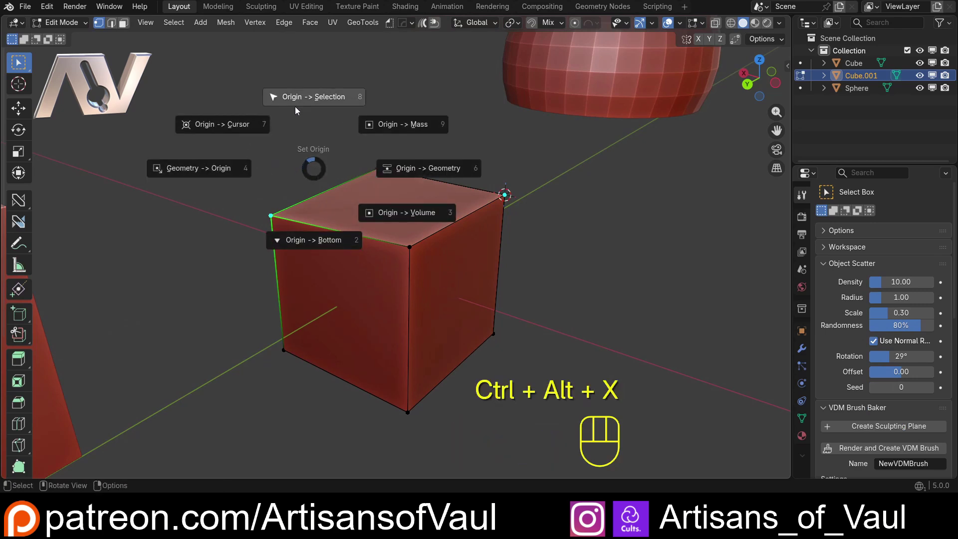
pyautogui.click(310, 100)
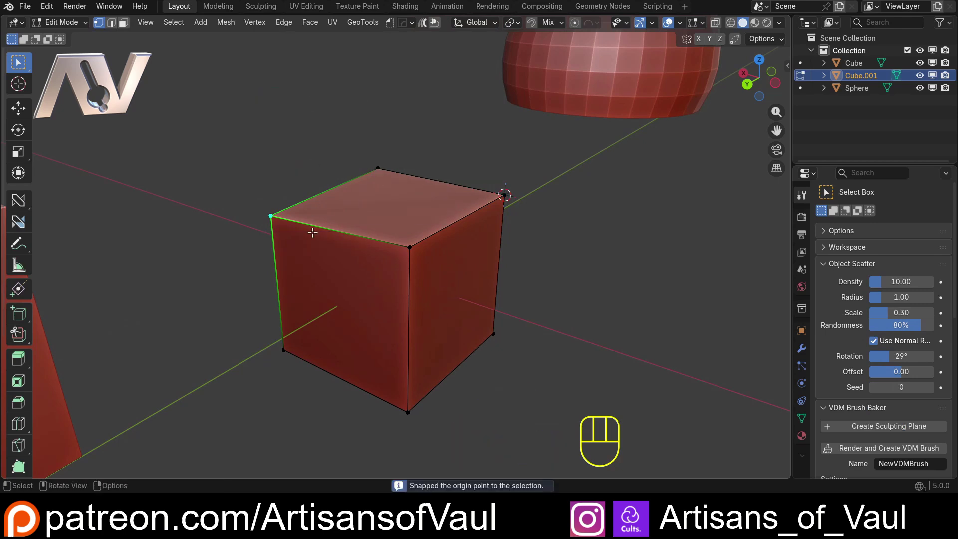
pyautogui.press('Tab')
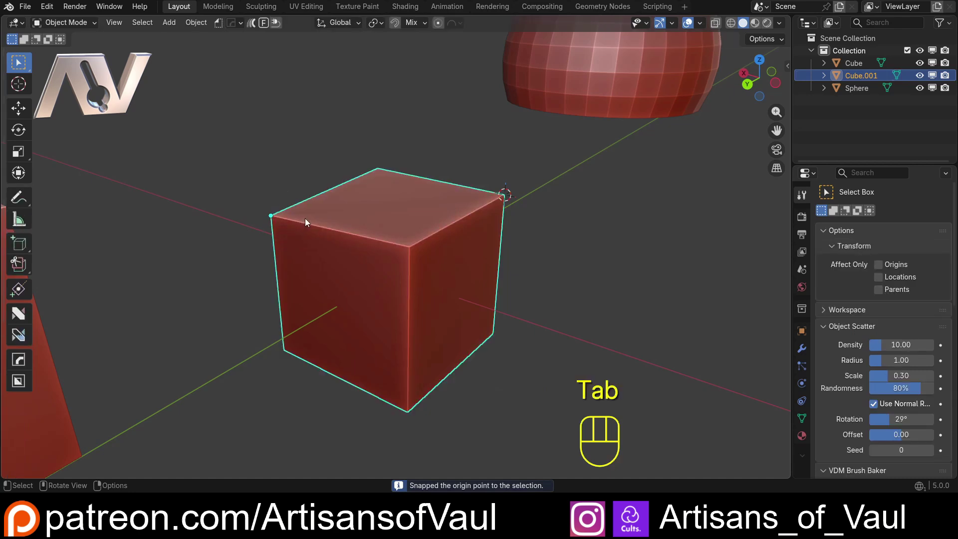
# - In edge select mode, pick a top edge of the middle cube and set the origin to its midpoint with Origin -> Selection
pyautogui.press('Tab')
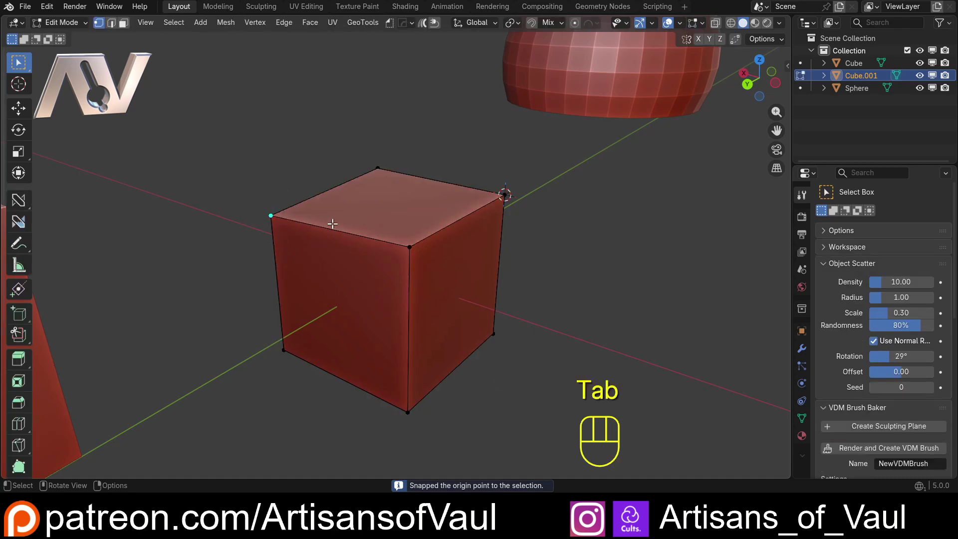
pyautogui.press('2')
pyautogui.click(349, 228)
pyautogui.moveTo(364, 224)
pyautogui.mouseDown(button='middle')
pyautogui.moveTo(346, 229)
pyautogui.moveTo(354, 225)
pyautogui.mouseUp(button='middle')
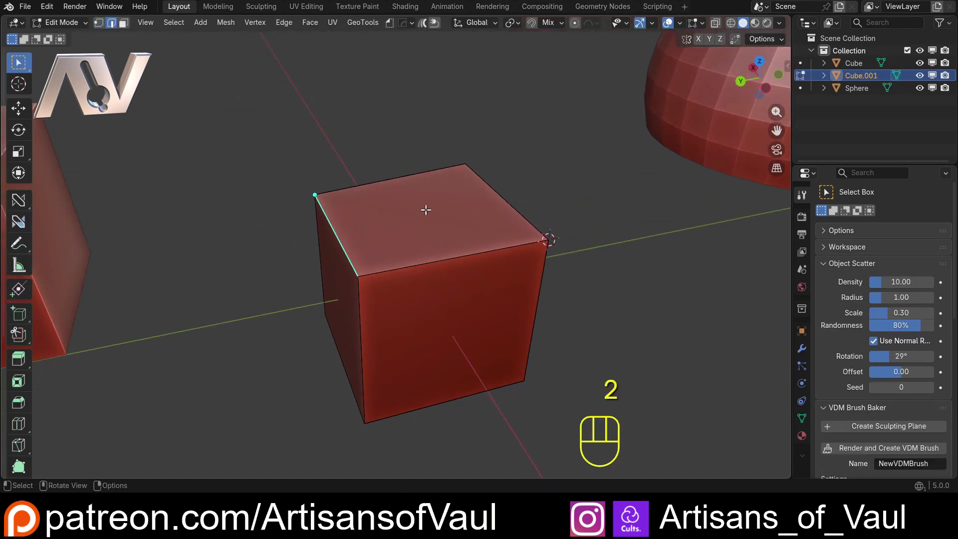
pyautogui.hotkey('ctrl', 'alt', 'x')
pyautogui.click(416, 140)
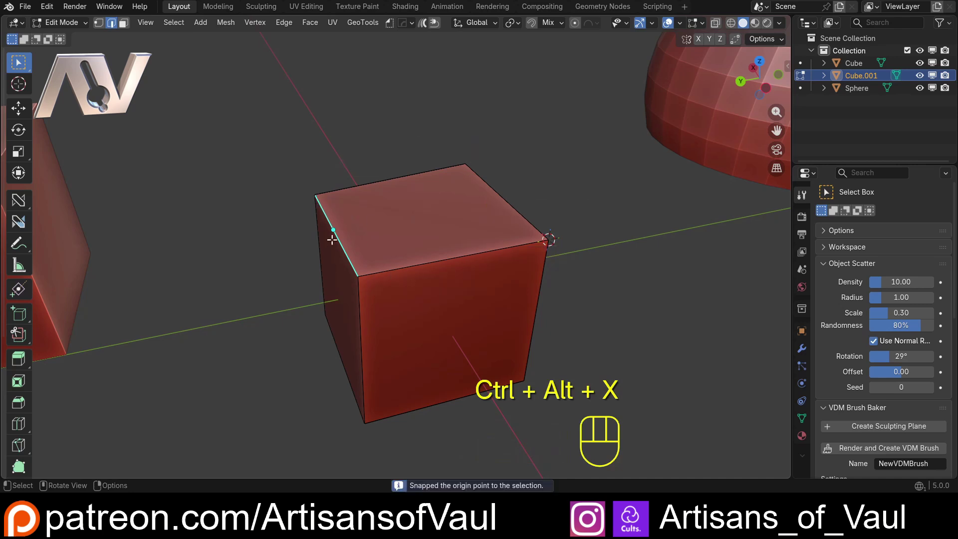
# - Select the bottom edge directly below, move the origin to it with Origin -> Selection, and return to Object Mode
pyautogui.moveTo(332, 240); pyautogui.dragTo(375, 208, button='middle')
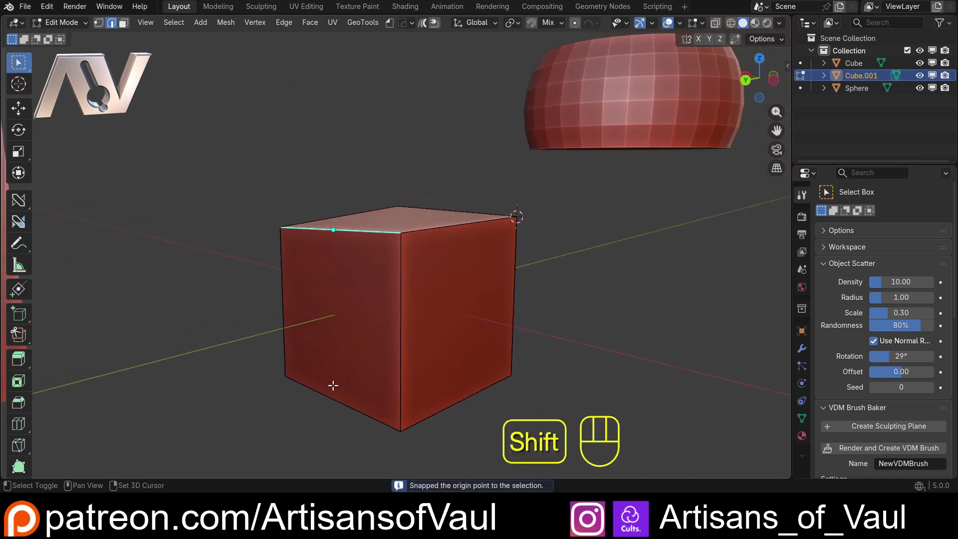
pyautogui.keyDown('shift'); pyautogui.moveTo(331, 385); pyautogui.dragTo(344, 359, button='middle'); pyautogui.keyUp('shift')
pyautogui.click(346, 356)
pyautogui.hotkey('ctrl', 'alt', 'x')
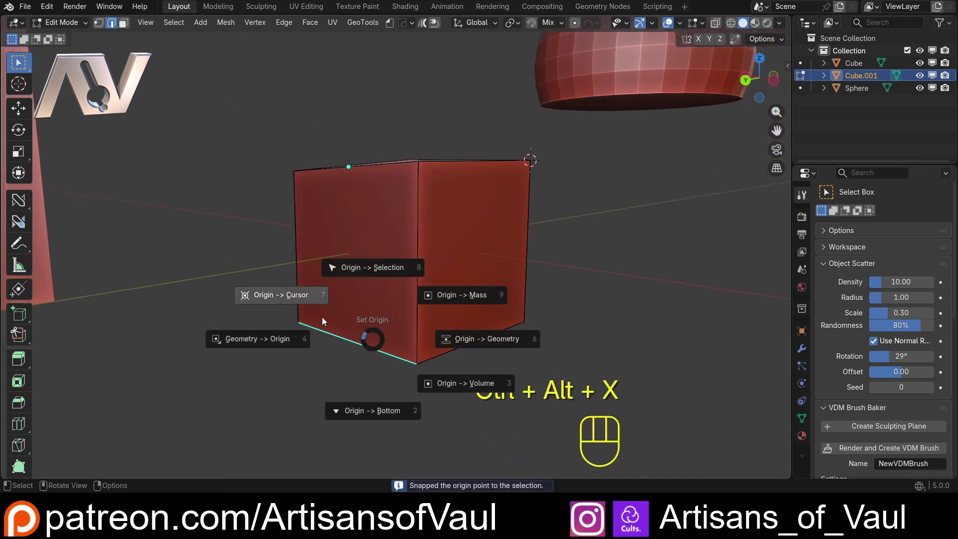
pyautogui.click(378, 271)
pyautogui.press('Tab')
# - From an axis-aligned side view, try rotating the middle cube about its origin, and scale it uniformly to about 0.8
pyautogui.moveTo(426, 285); pyautogui.dragTo(448, 226, button='middle')
pyautogui.click(759, 78)
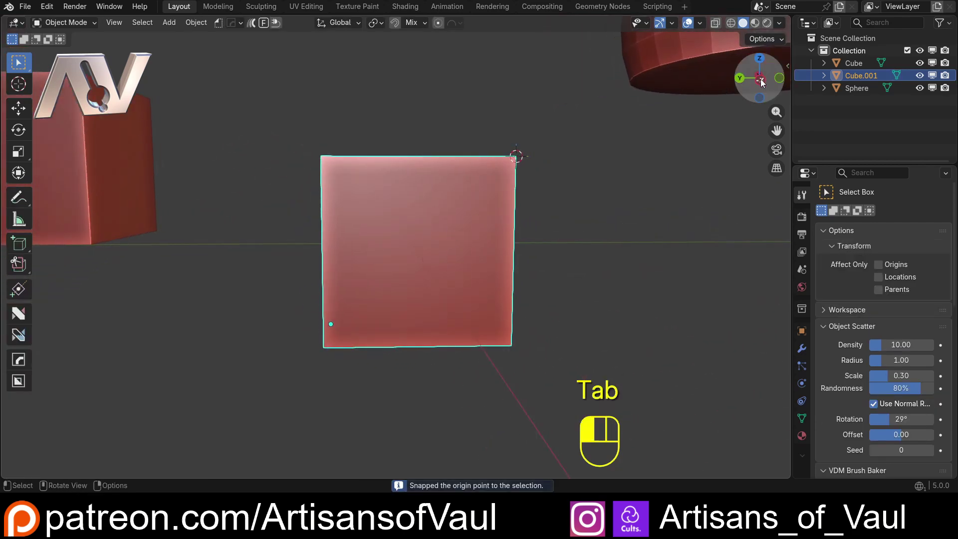
pyautogui.press('r')
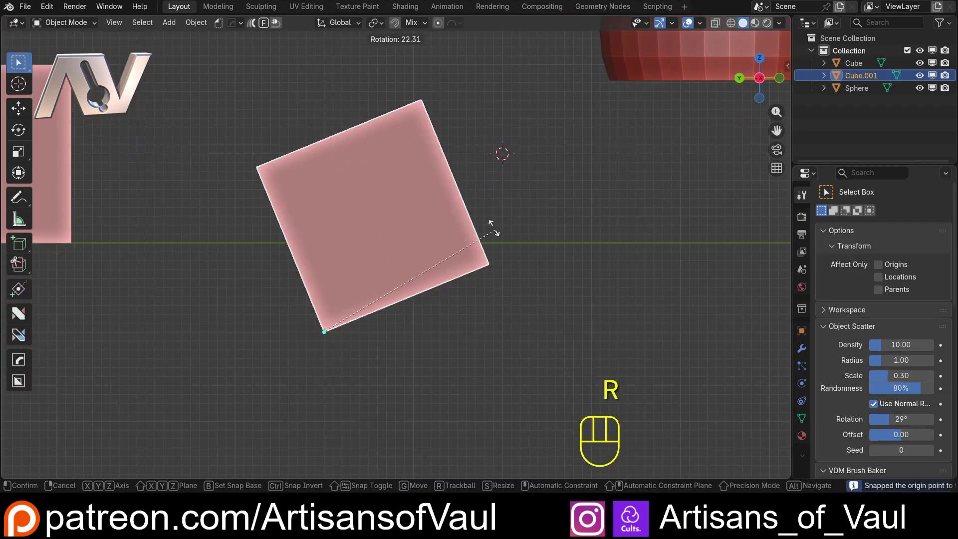
pyautogui.press('Escape')
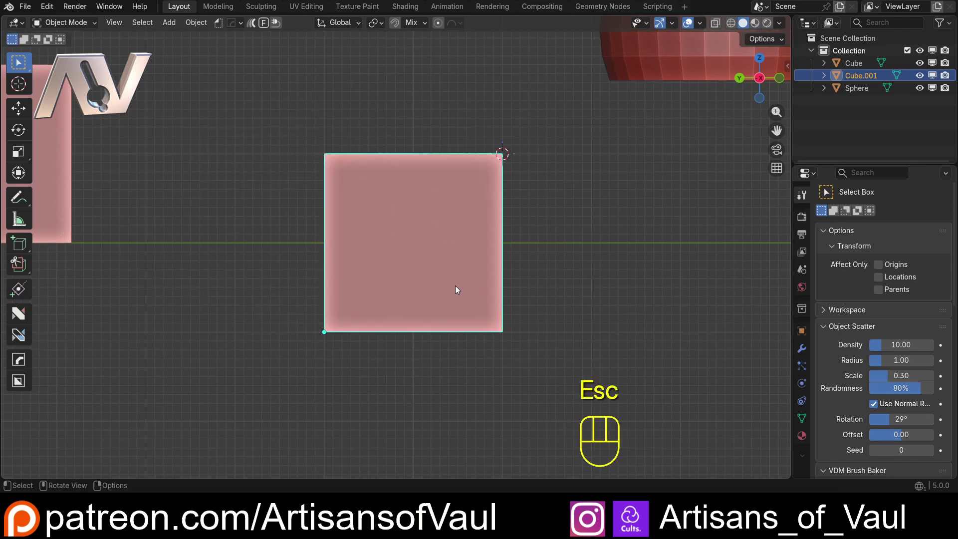
pyautogui.press('s')
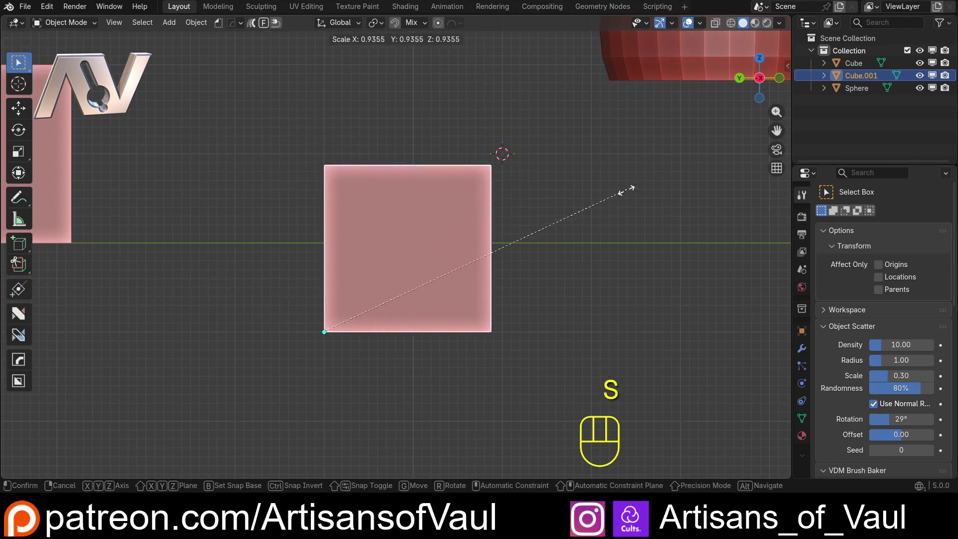
pyautogui.click(573, 220)
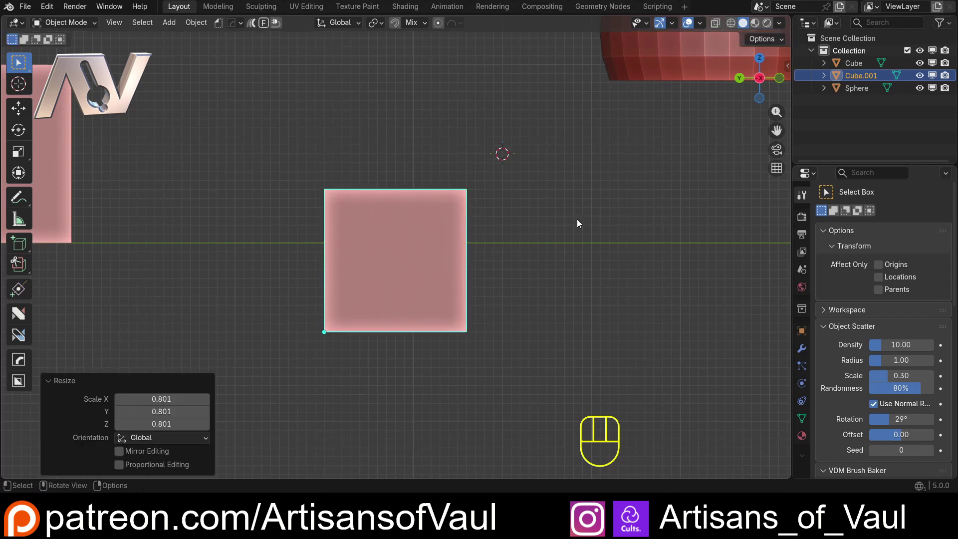
# - Move the larger cube's origin to one of its bottom edges in Edit Mode with Origin -> Selection, and return to Object Mode
pyautogui.moveTo(577, 222); pyautogui.dragTo(467, 209, button='middle')
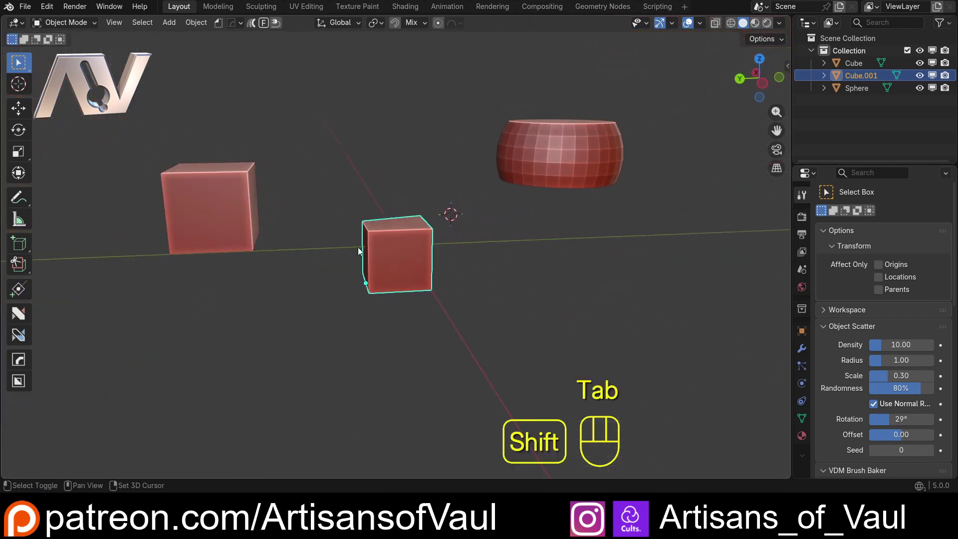
pyautogui.keyDown('shift'); pyautogui.click(214, 207); pyautogui.keyUp('shift')
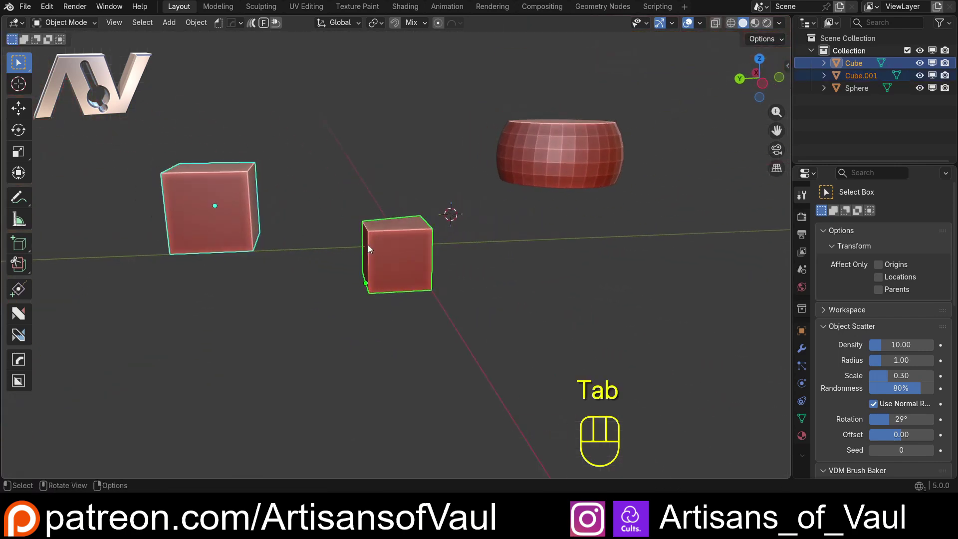
pyautogui.moveTo(351, 221); pyautogui.dragTo(321, 257, button='middle')
pyautogui.press('Tab')
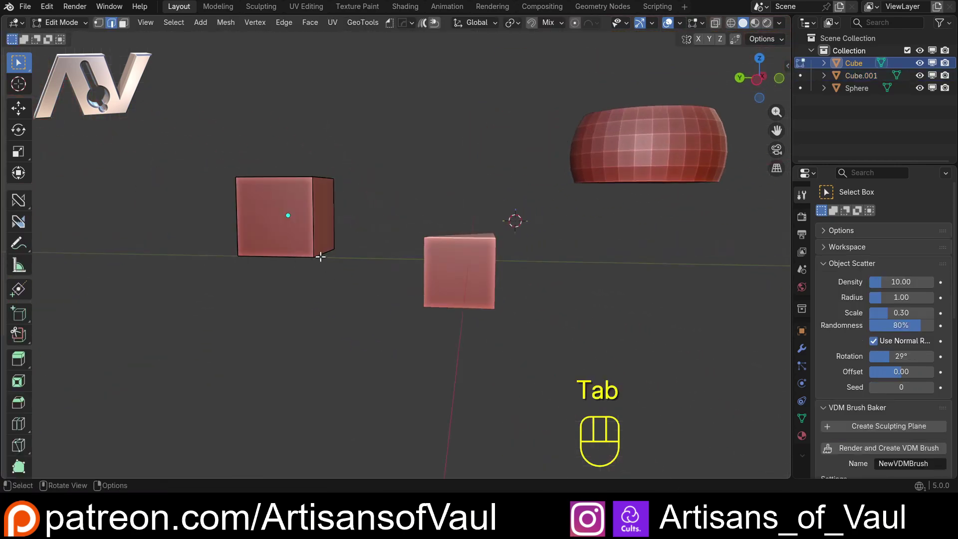
pyautogui.hotkey('ctrl', 'alt', 'x')
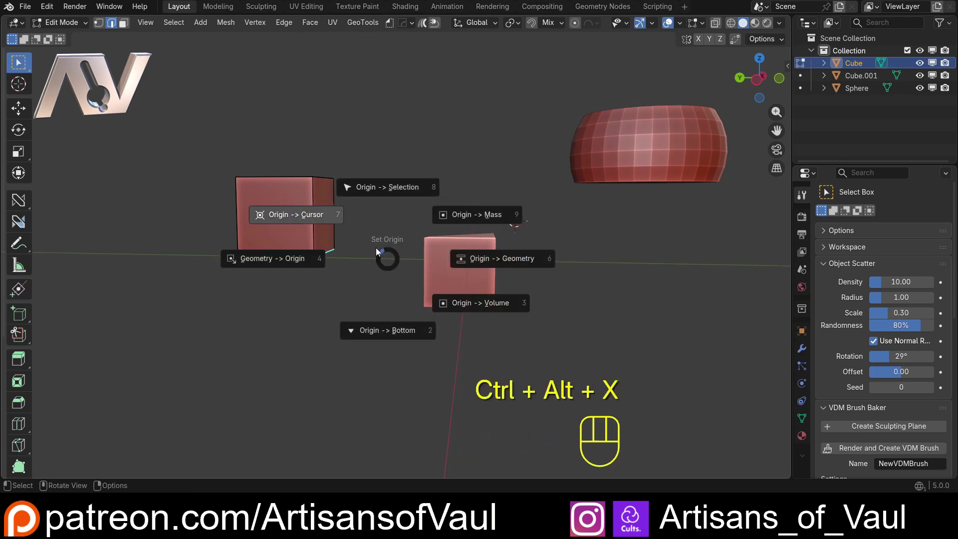
pyautogui.click(383, 208)
pyautogui.press('Tab')
# - Select both cubes and centre their origins with Origin -> Geometry from the Set Origin pie menu
pyautogui.keyDown('shift'); pyautogui.click(462, 270); pyautogui.keyUp('shift')
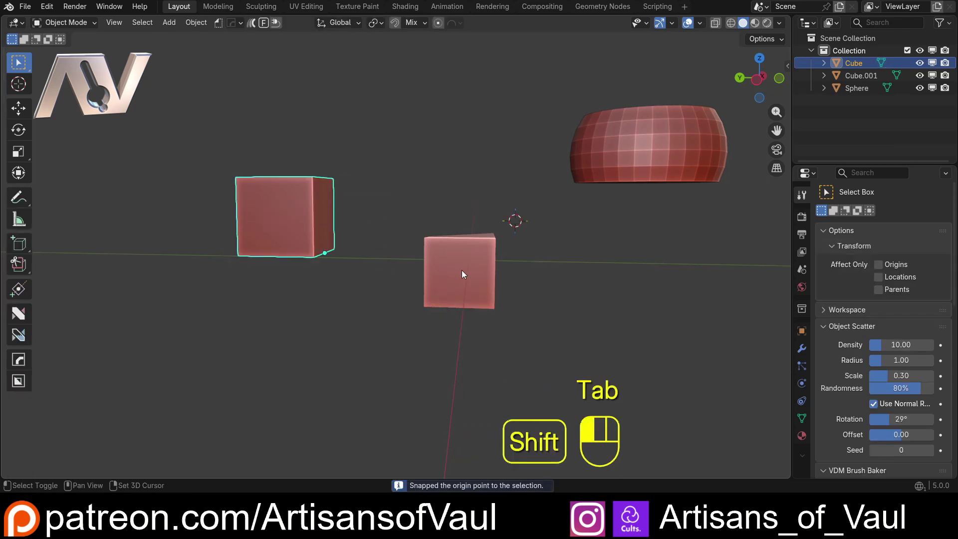
pyautogui.moveTo(462, 270); pyautogui.dragTo(489, 175, button='middle')
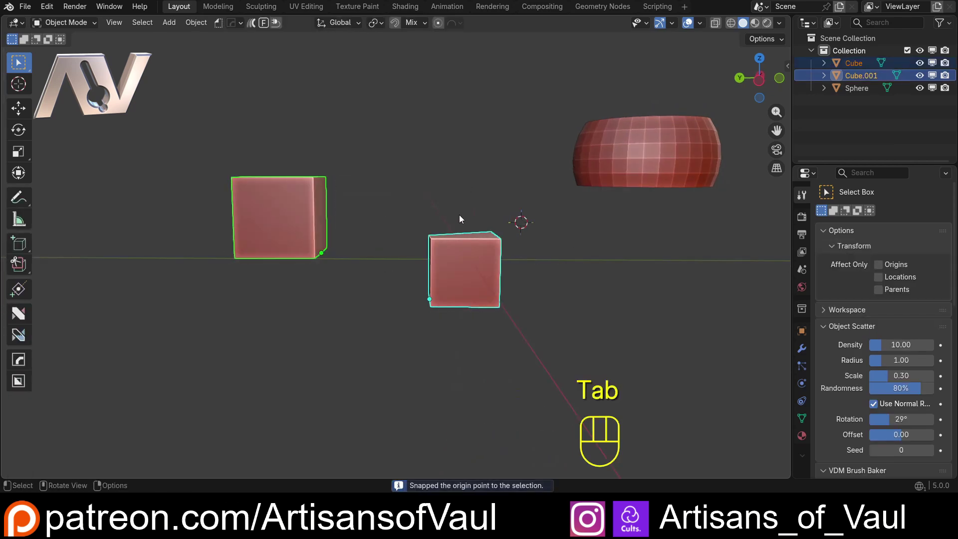
pyautogui.hotkey('ctrl', 'alt', 'x')
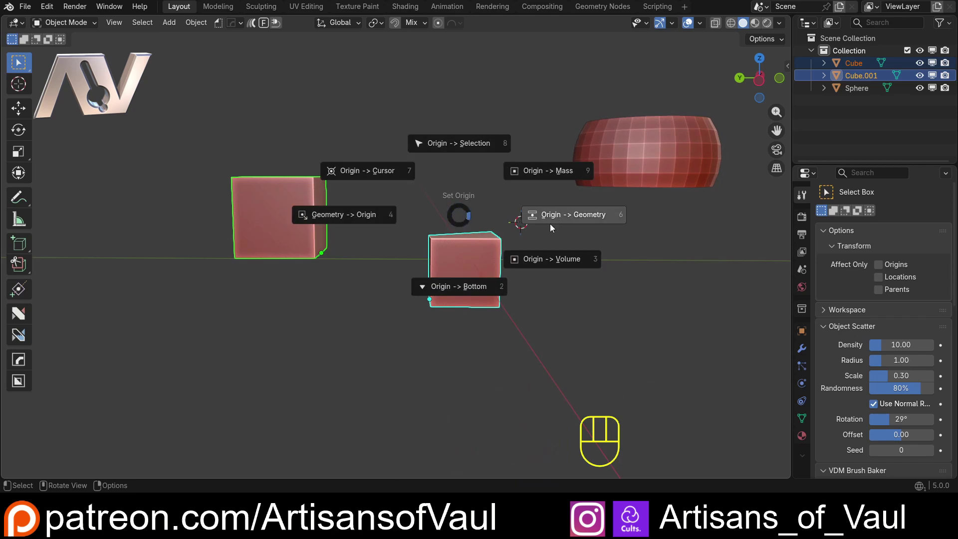
pyautogui.click(584, 219)
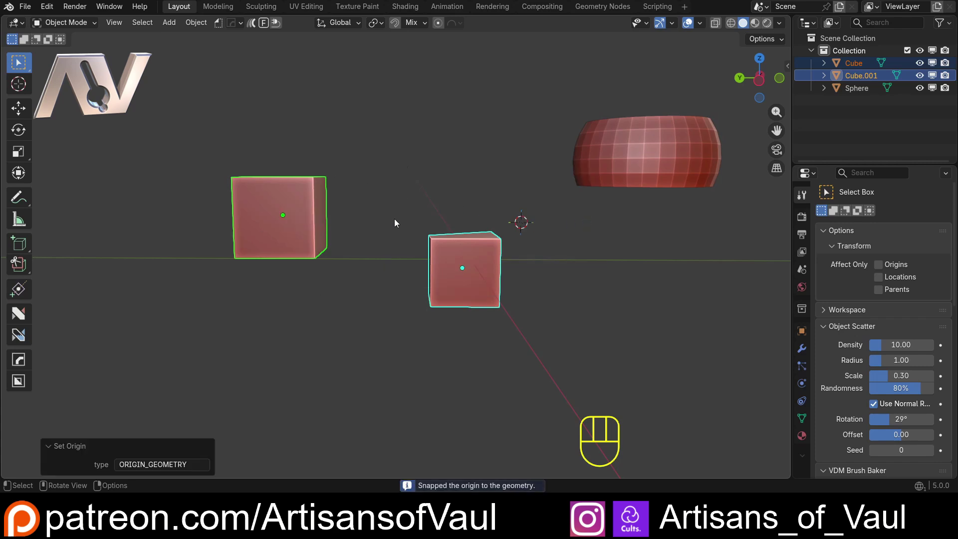
# - Review the standard Set Origin options, including Origin to Geometry, for the two selected cubes
pyautogui.click(196, 22)
pyautogui.moveTo(224, 53)
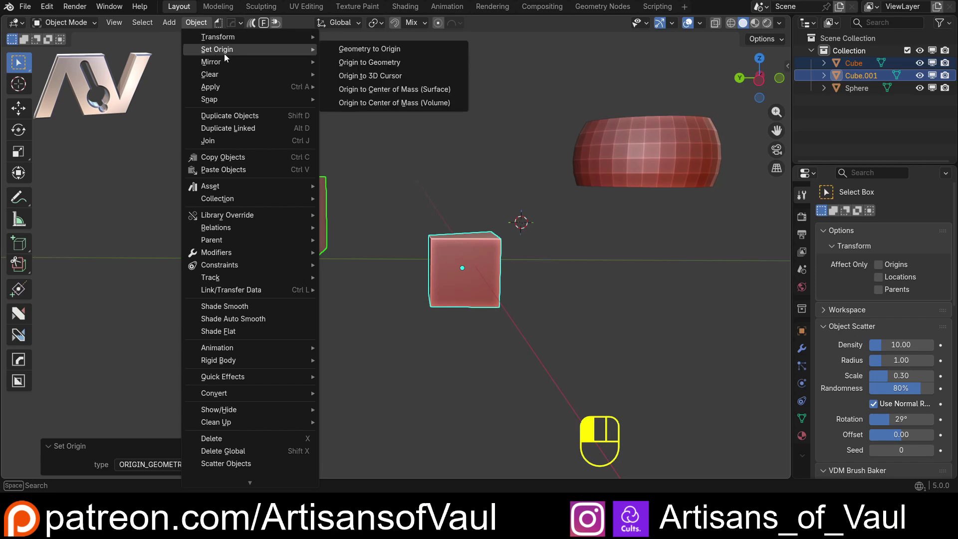
pyautogui.click(373, 62)
# - Move both cubes' origins to their lowest point with Origin -> Bottom, and check them in a straight side view
pyautogui.moveTo(351, 239); pyautogui.dragTo(376, 234, button='middle')
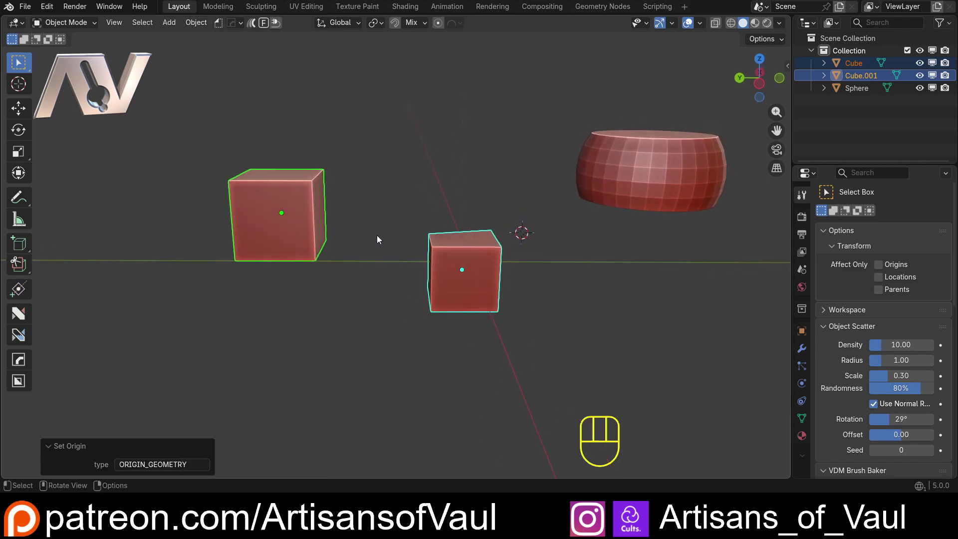
pyautogui.hotkey('ctrl', 'alt', 'x')
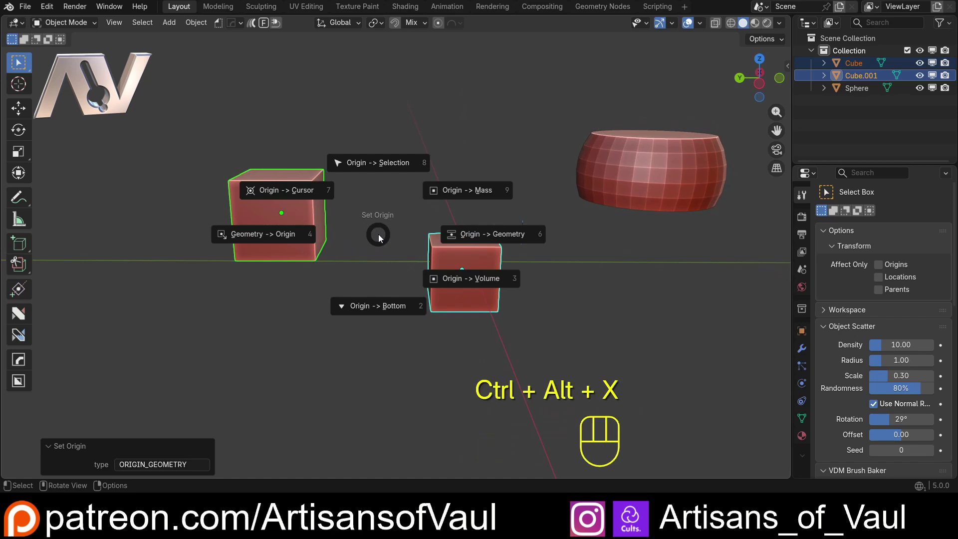
pyautogui.click(376, 306)
pyautogui.click(759, 84)
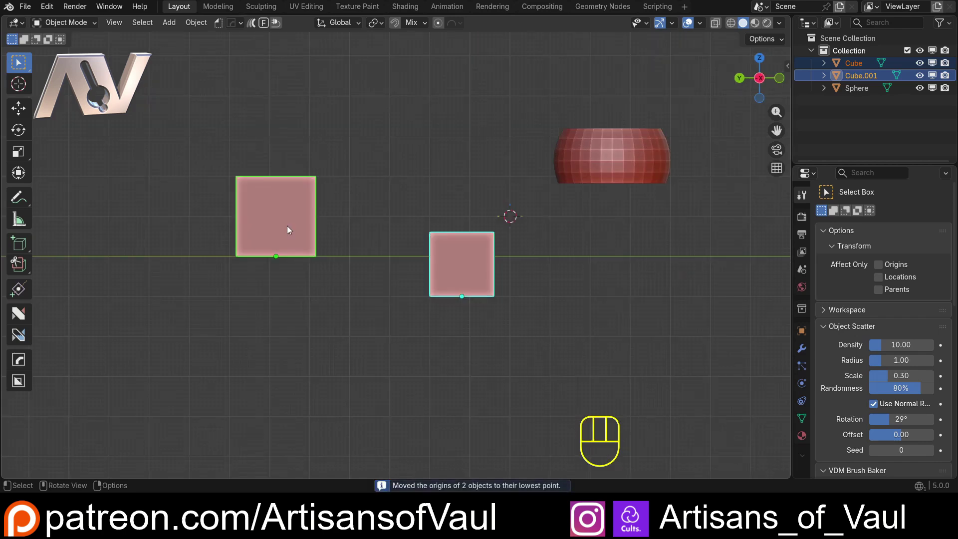
# - Select the larger cube and review the standard Set Origin options for an equivalent of Origin -> Bottom
pyautogui.click(362, 149)
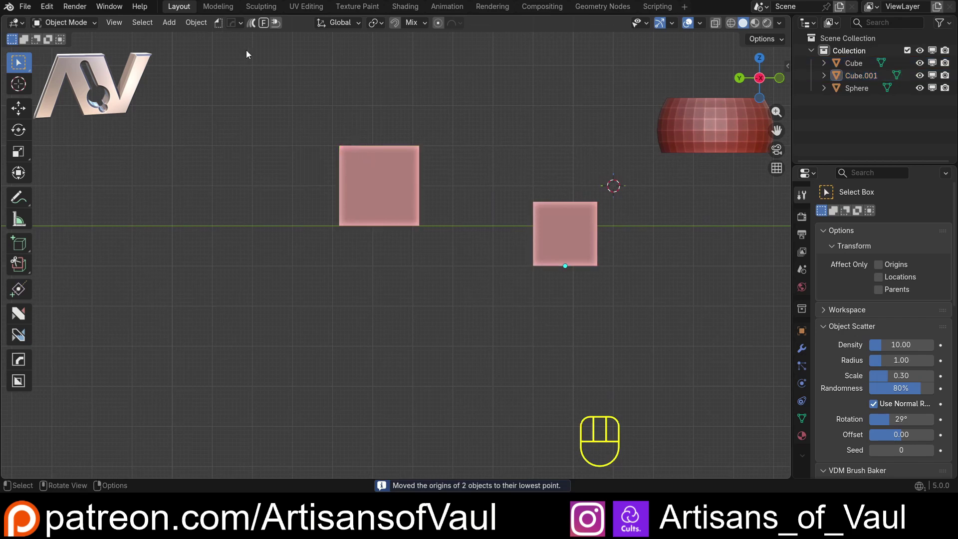
pyautogui.click(196, 22)
pyautogui.moveTo(217, 50)
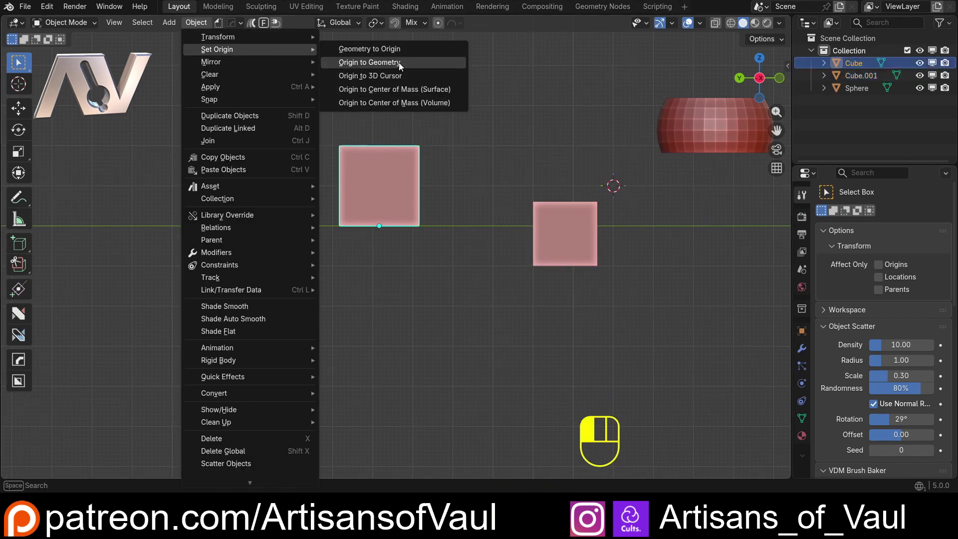
pyautogui.click(409, 135)
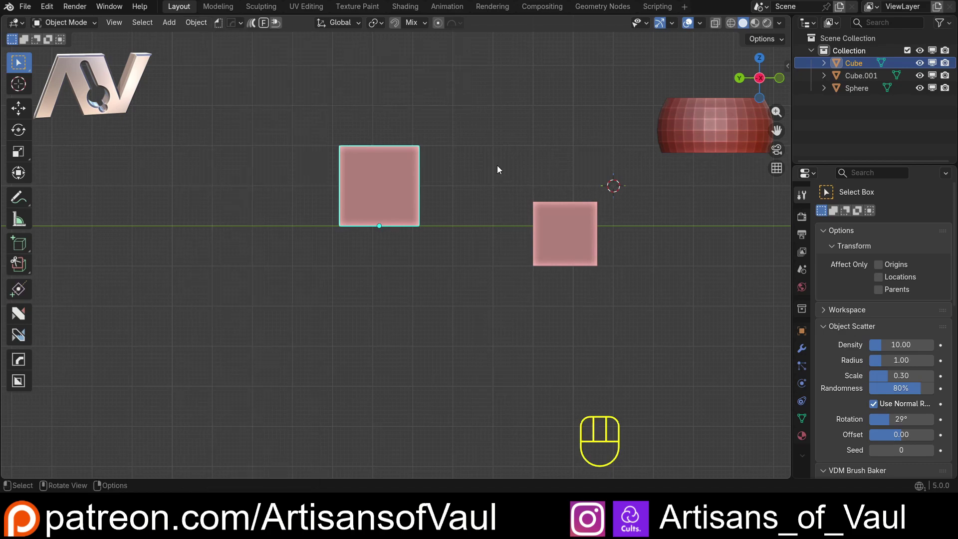
# - Add a plane mesh and scale it up uniformly into a large floor spanning beyond both cubes
pyautogui.scroll(-3, 496, 166)
pyautogui.hotkey('shift', 'a')
pyautogui.moveTo(294, 198)
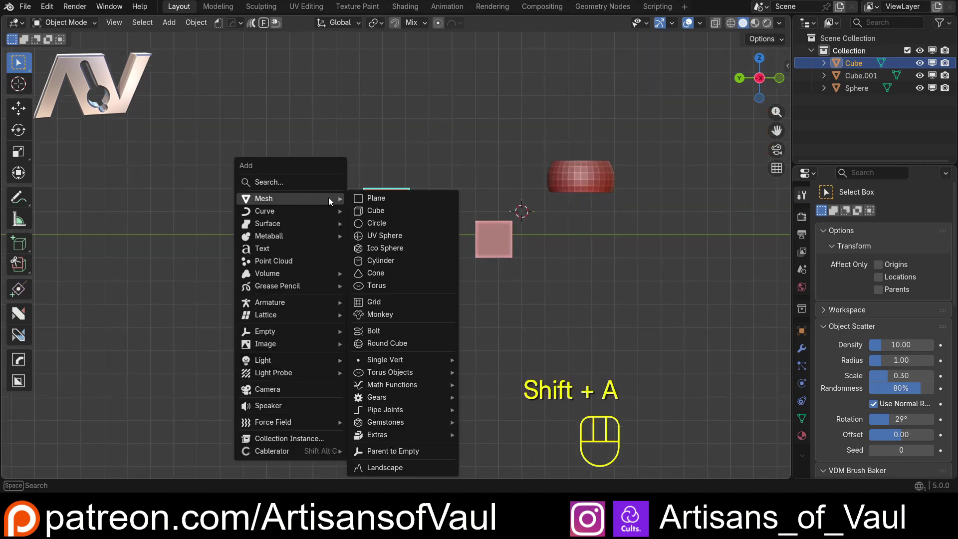
pyautogui.click(382, 198)
pyautogui.moveTo(387, 175); pyautogui.dragTo(359, 180, button='middle')
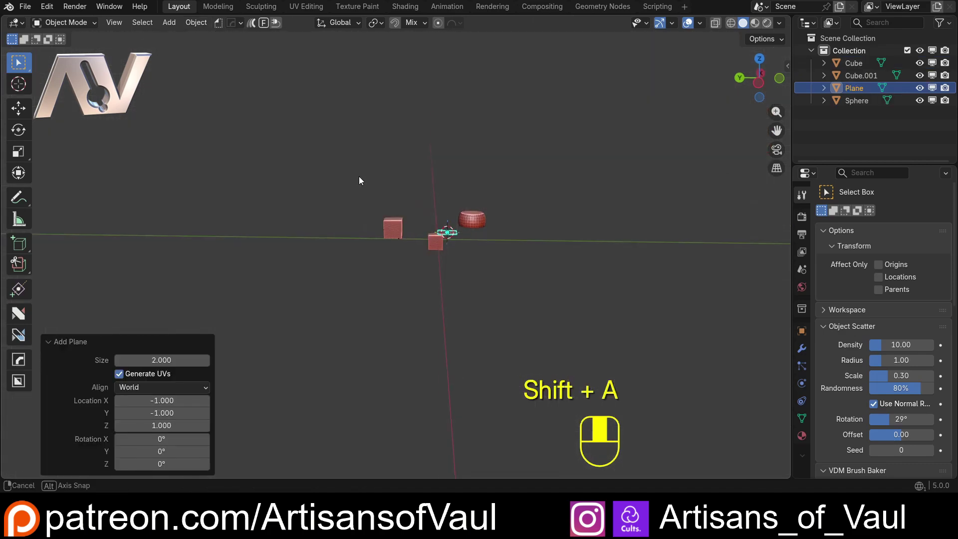
pyautogui.press('s')
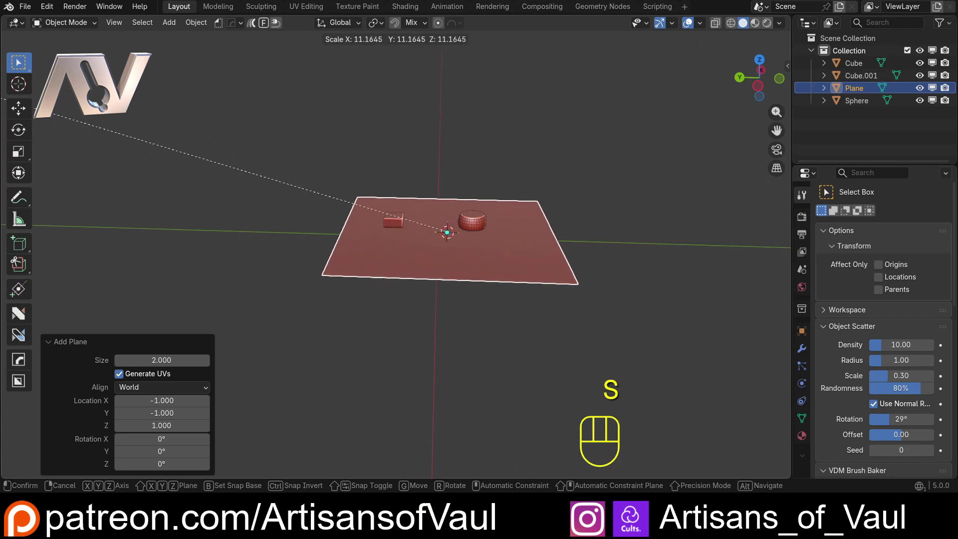
pyautogui.click(219, 444)
# - Move the large plane about 2.8 m down so it lies below both cubes
pyautogui.moveTo(216, 258); pyautogui.dragTo(402, 224, button='middle')
pyautogui.press('g')
pyautogui.click(419, 232)
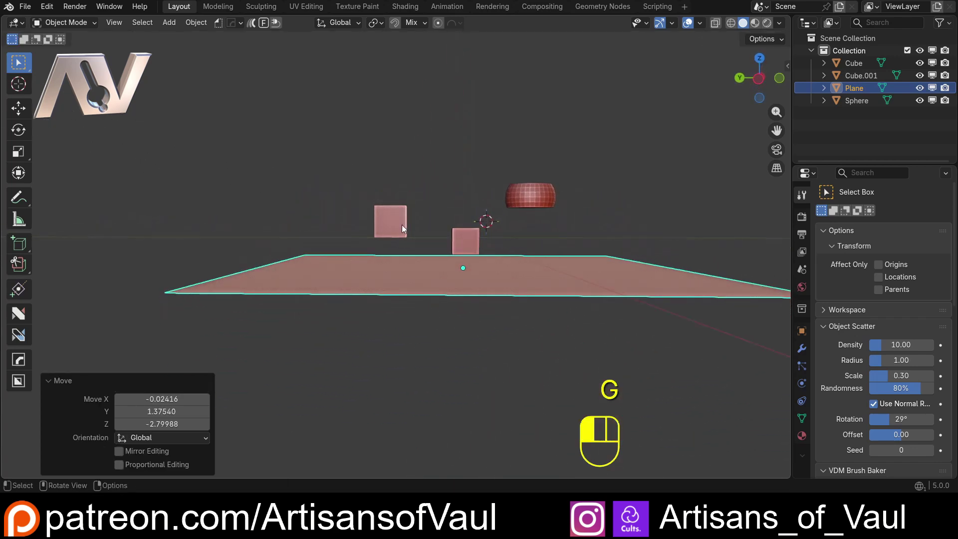
# - Lower the larger cube onto the plane by resetting its Z axis with HOps Reset Axis/Align/Select, and check the contact from below
pyautogui.keyDown('shift'); pyautogui.click(402, 224); pyautogui.keyUp('shift')
pyautogui.moveTo(466, 265)
pyautogui.mouseDown(button='middle')
pyautogui.moveTo(464, 254)
pyautogui.moveTo(466, 265)
pyautogui.mouseUp(button='middle')
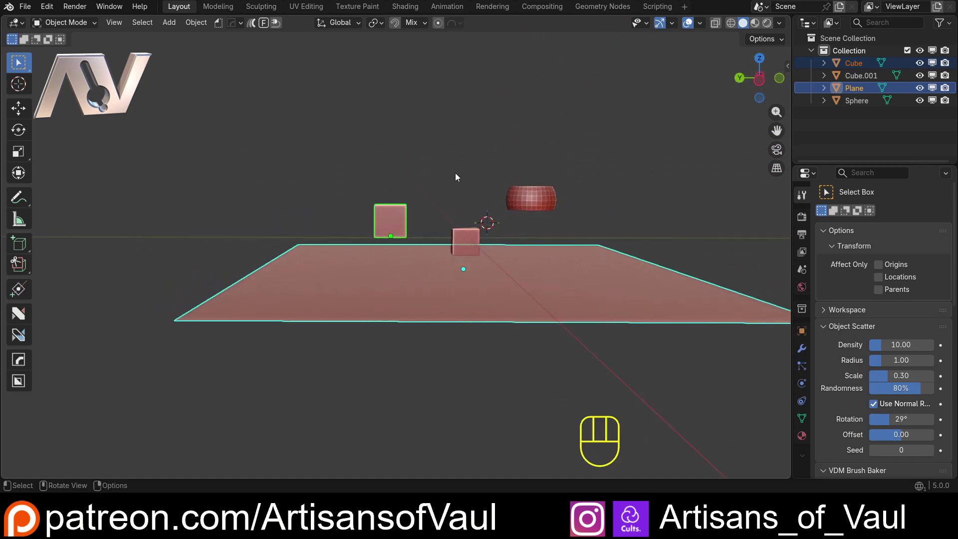
pyautogui.press('q')
pyautogui.moveTo(419, 302)
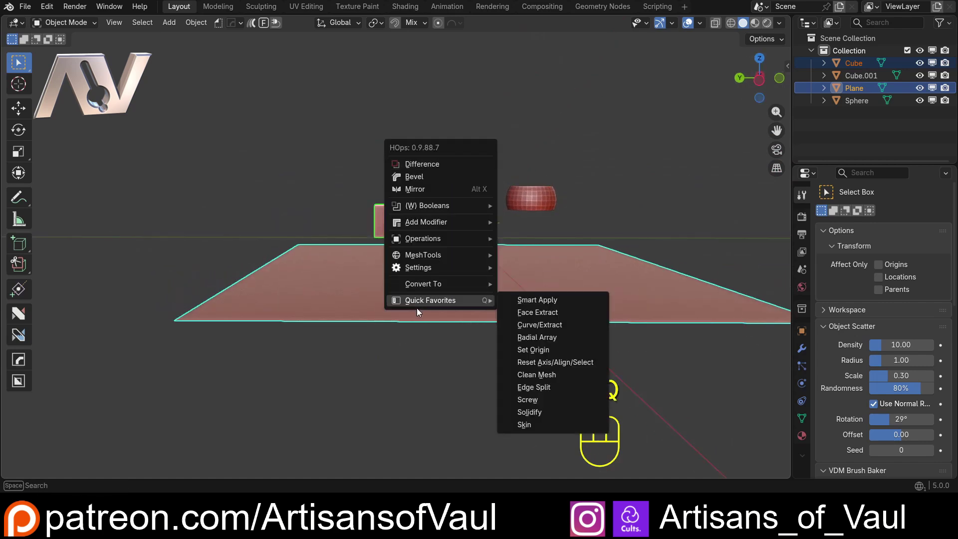
pyautogui.click(543, 362)
pyautogui.press('z')
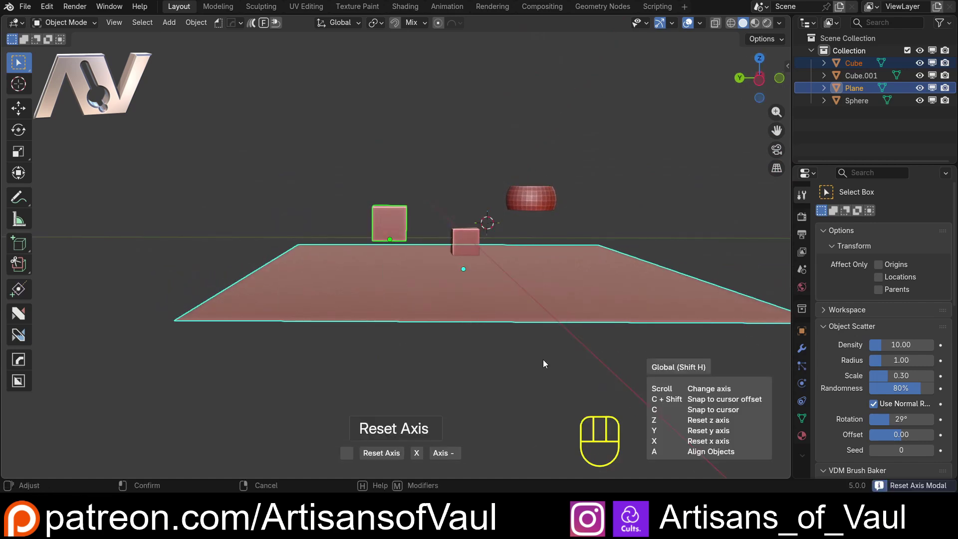
pyautogui.click(468, 234)
pyautogui.moveTo(467, 235); pyautogui.dragTo(464, 202, button='middle')
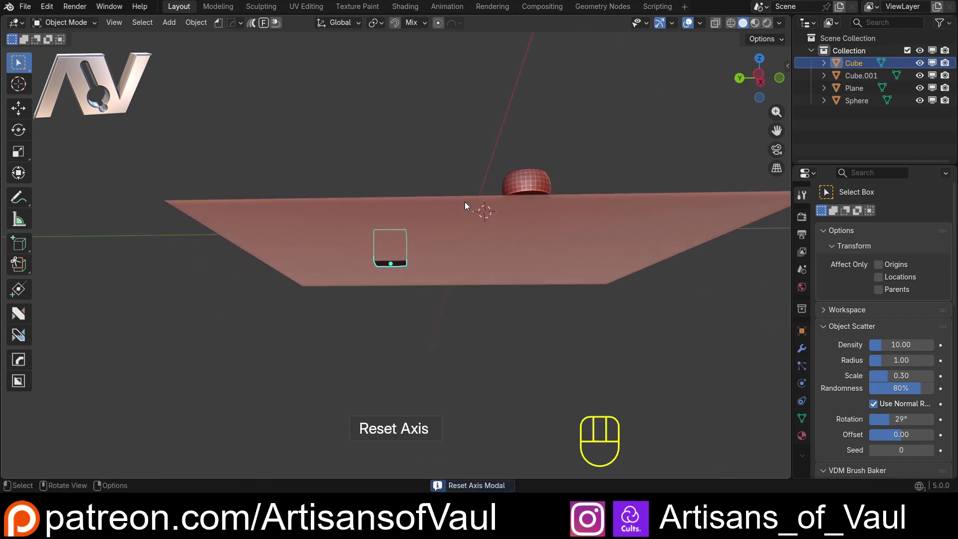
pyautogui.click(748, 71)
pyautogui.click(758, 70)
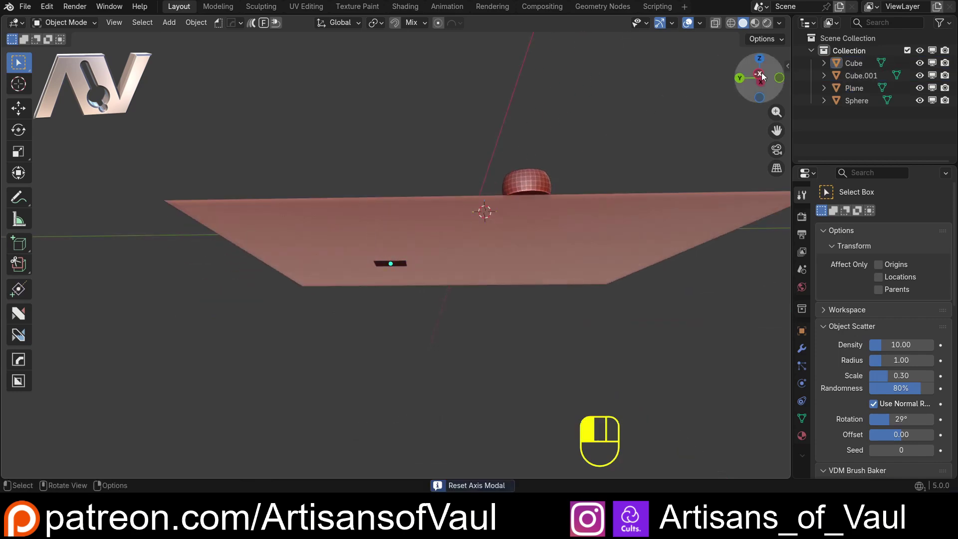
pyautogui.click(387, 259)
pyautogui.moveTo(387, 259); pyautogui.dragTo(424, 271, button='middle')
# - Lower the smaller cube onto the plane with HOps Reset Axis/Align/Select, keeping the plane active, and inspect both resting cubes
pyautogui.click(426, 264)
pyautogui.keyDown('shift'); pyautogui.click(471, 235); pyautogui.keyUp('shift')
pyautogui.moveTo(470, 235); pyautogui.dragTo(481, 252, button='middle')
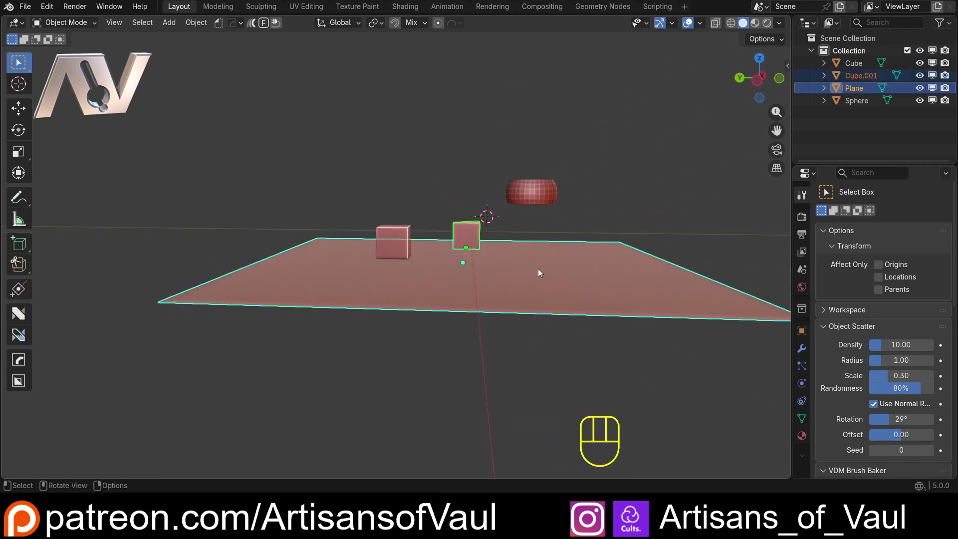
pyautogui.press('q')
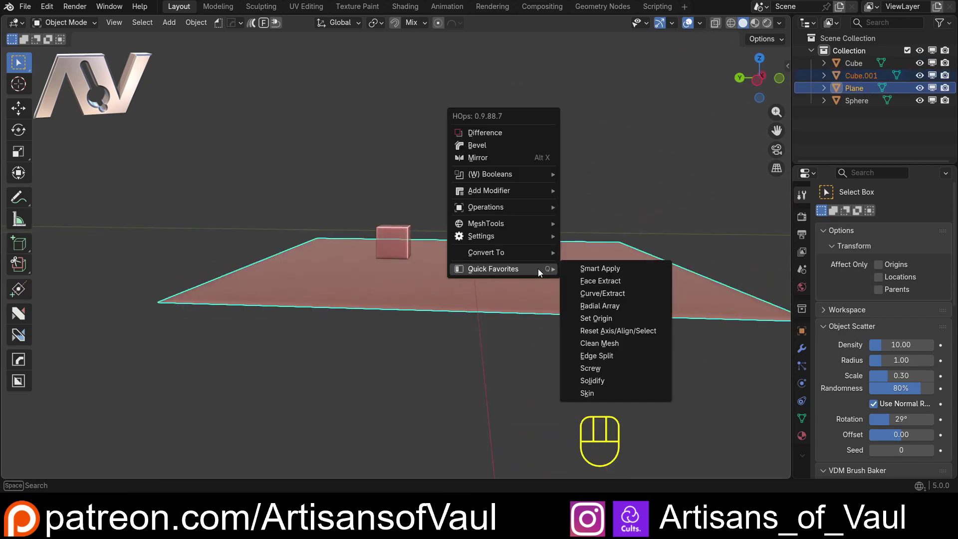
pyautogui.click(600, 330)
pyautogui.click(622, 328)
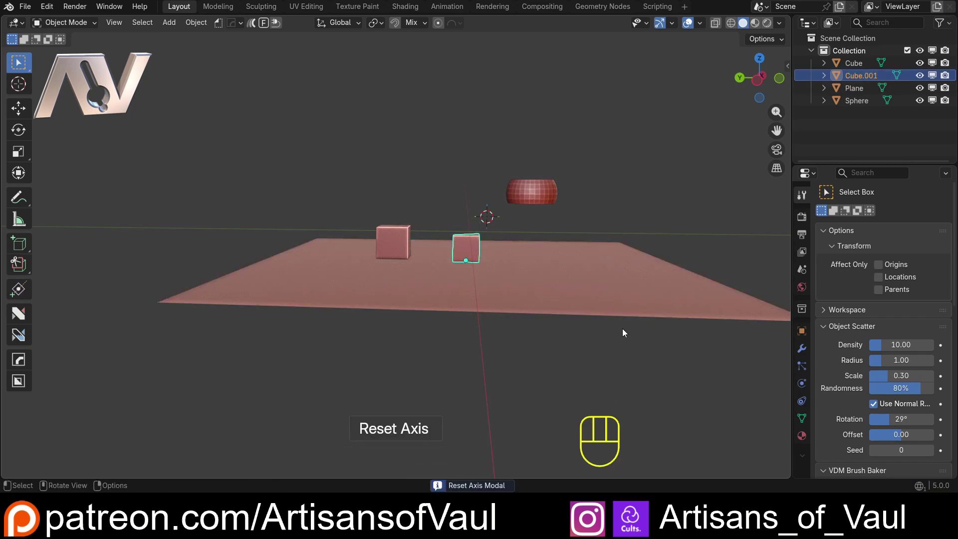
pyautogui.moveTo(622, 328); pyautogui.dragTo(325, 262, button='middle')
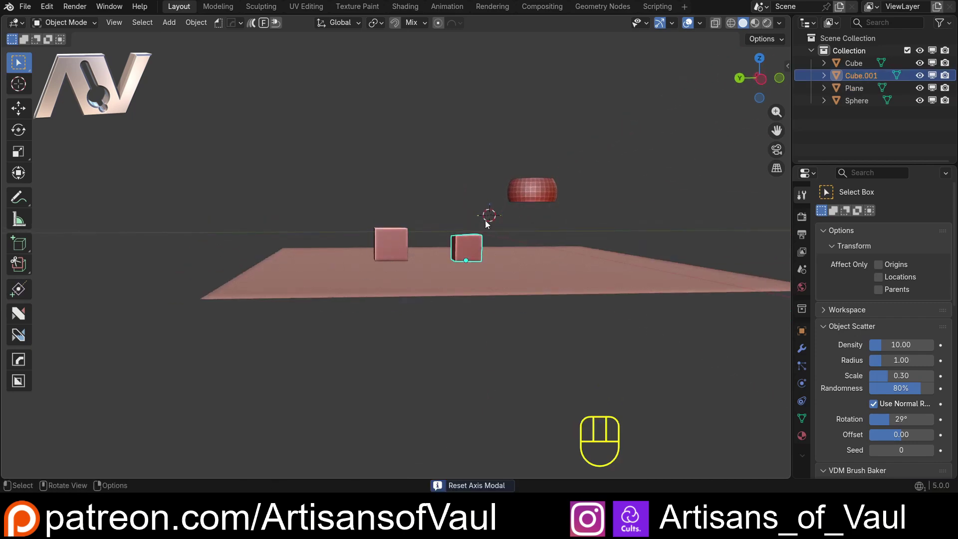
pyautogui.moveTo(340, 313); pyautogui.dragTo(304, 319, button='middle')
pyautogui.click(390, 145)
pyautogui.moveTo(388, 179); pyautogui.dragTo(441, 216, button='middle')
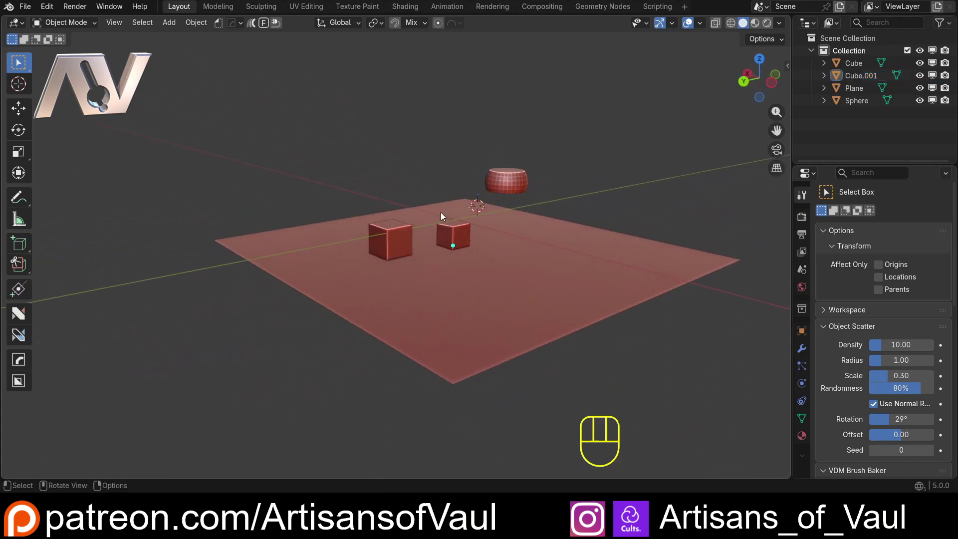